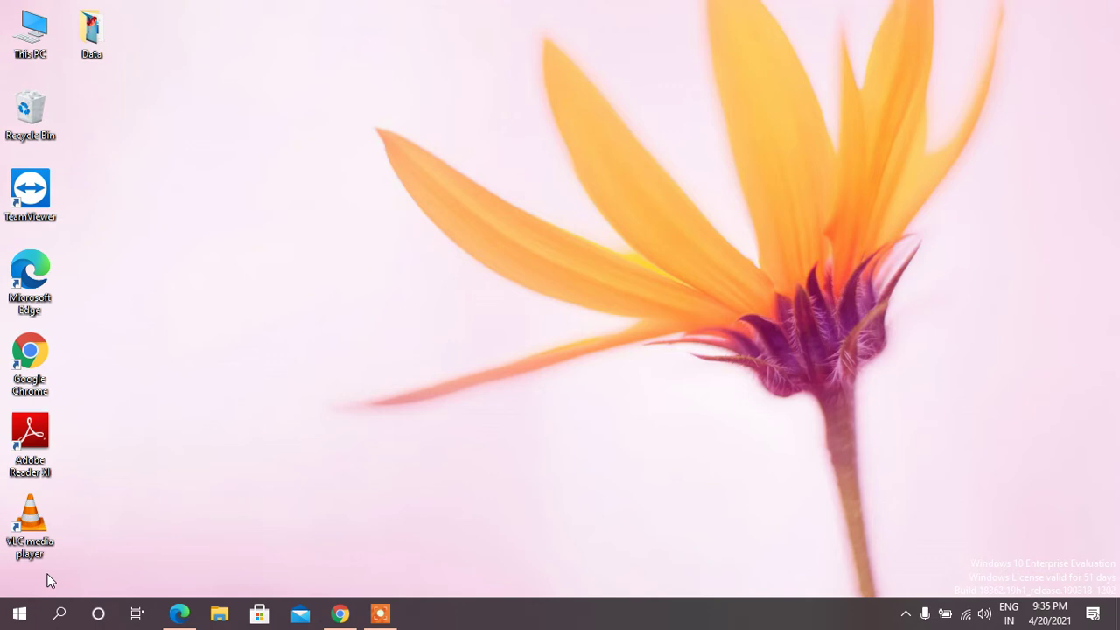
- Open the user's temporary files folder by running %temp%
key(super+r)
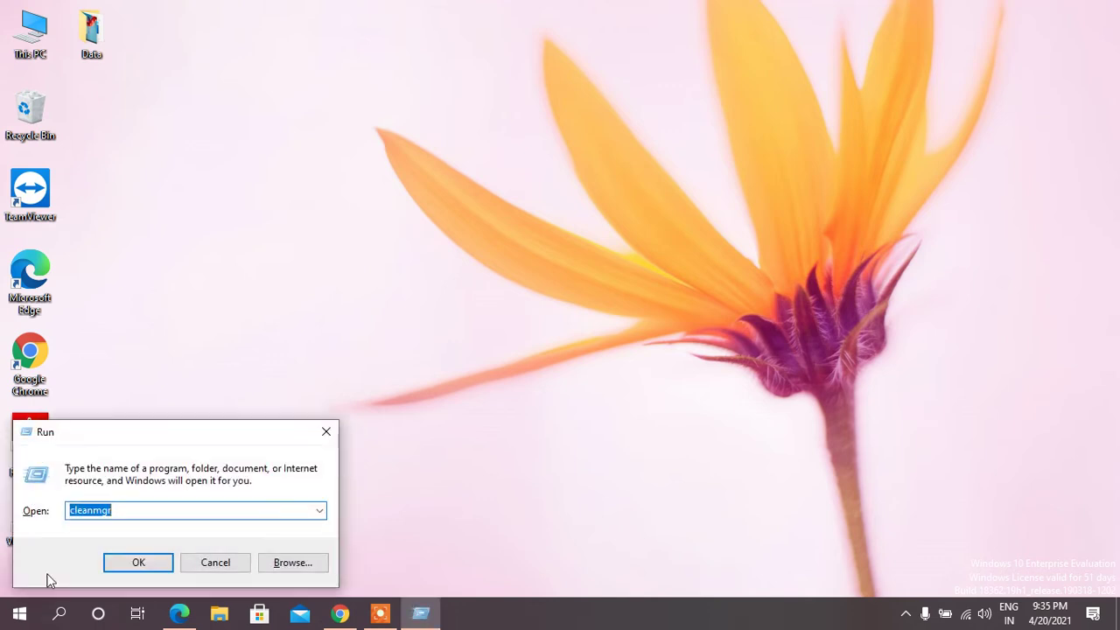
text(%temp)
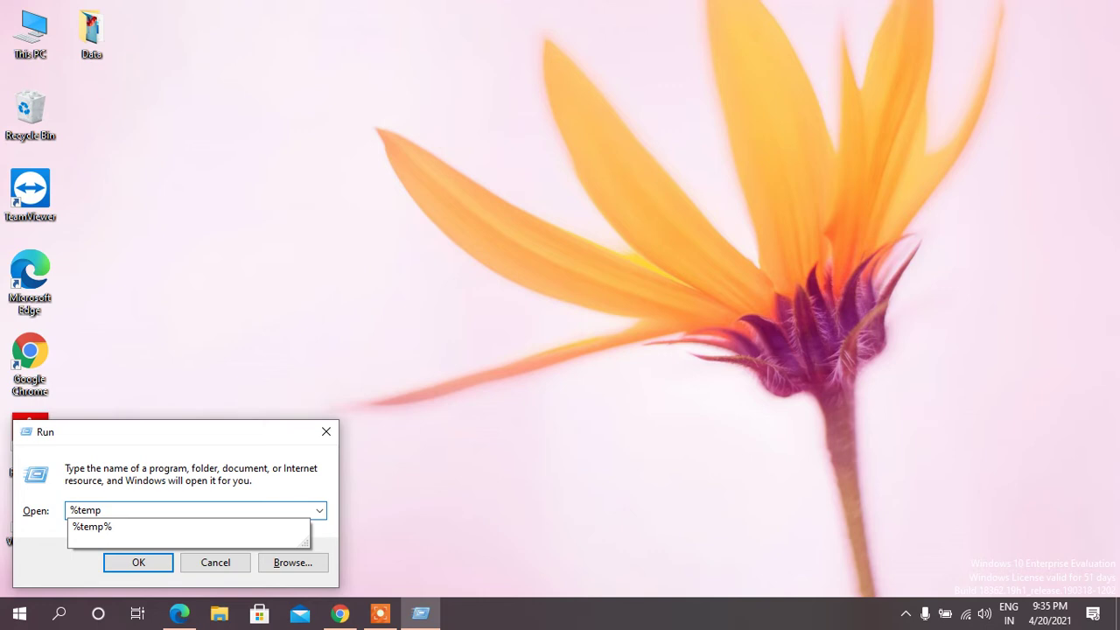
text(%)
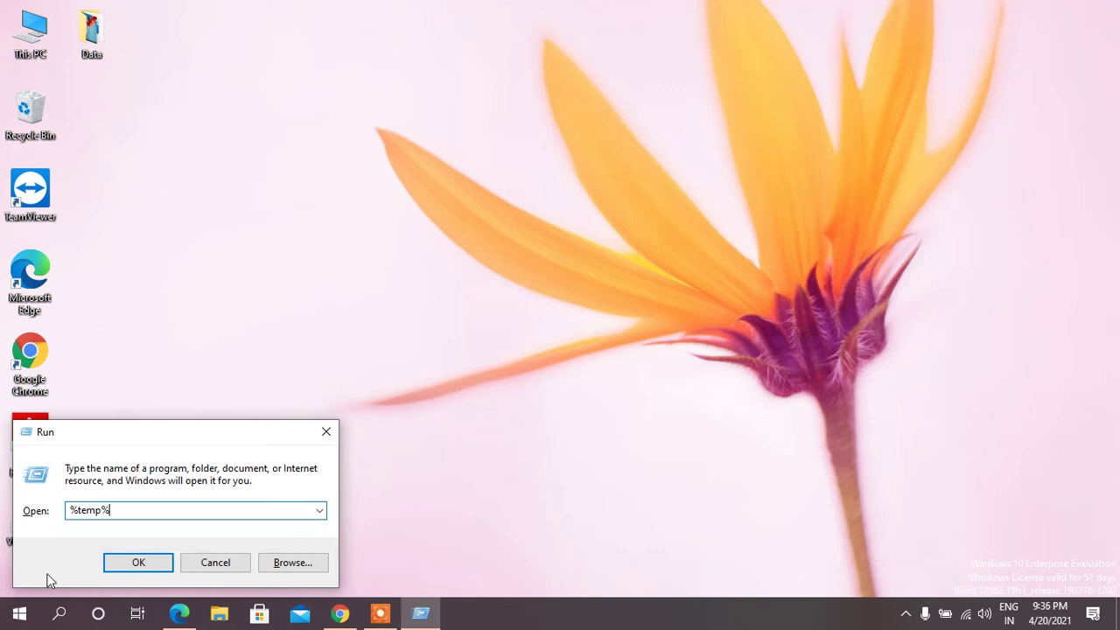
key(Return)
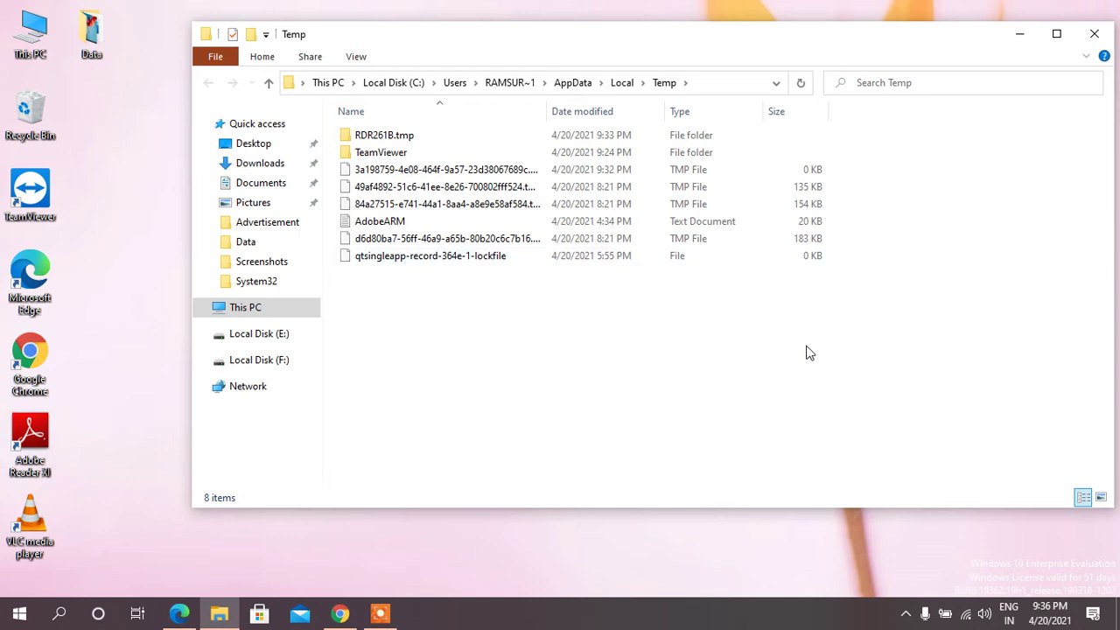
- Delete everything in the Temp folder, skipping all files that are in use, and close the folder window
key(ctrl+a)
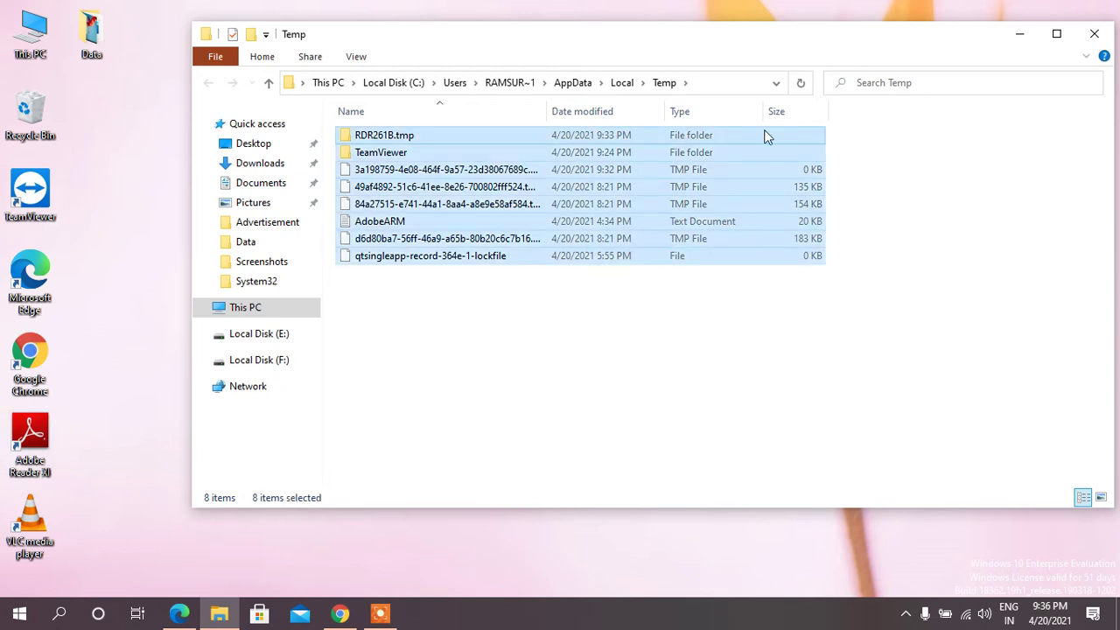
key(Delete)
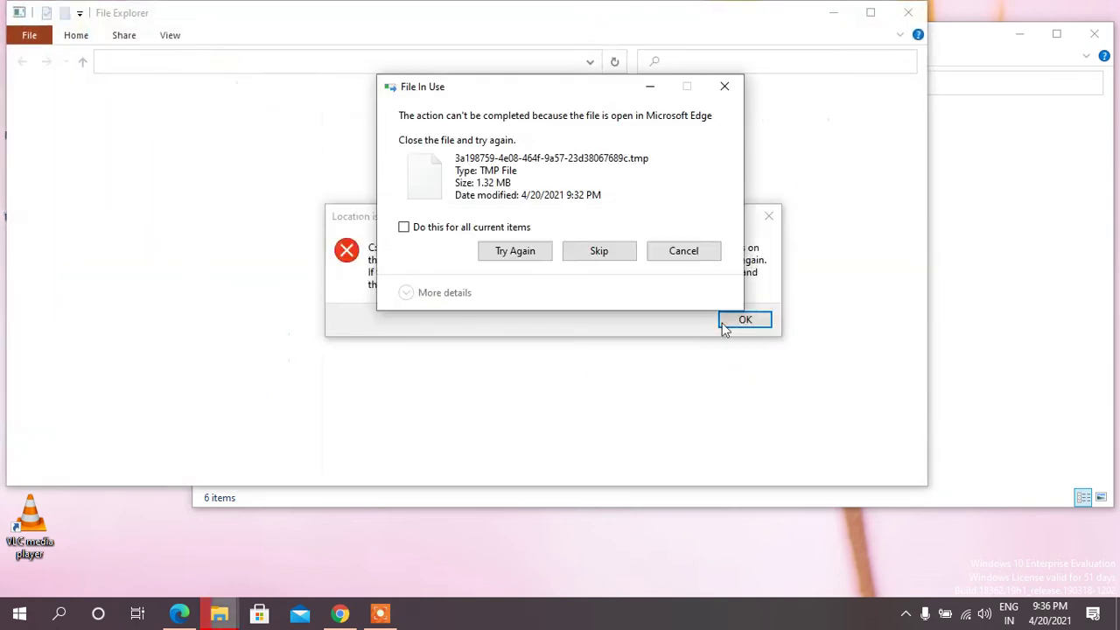
click(603, 256)
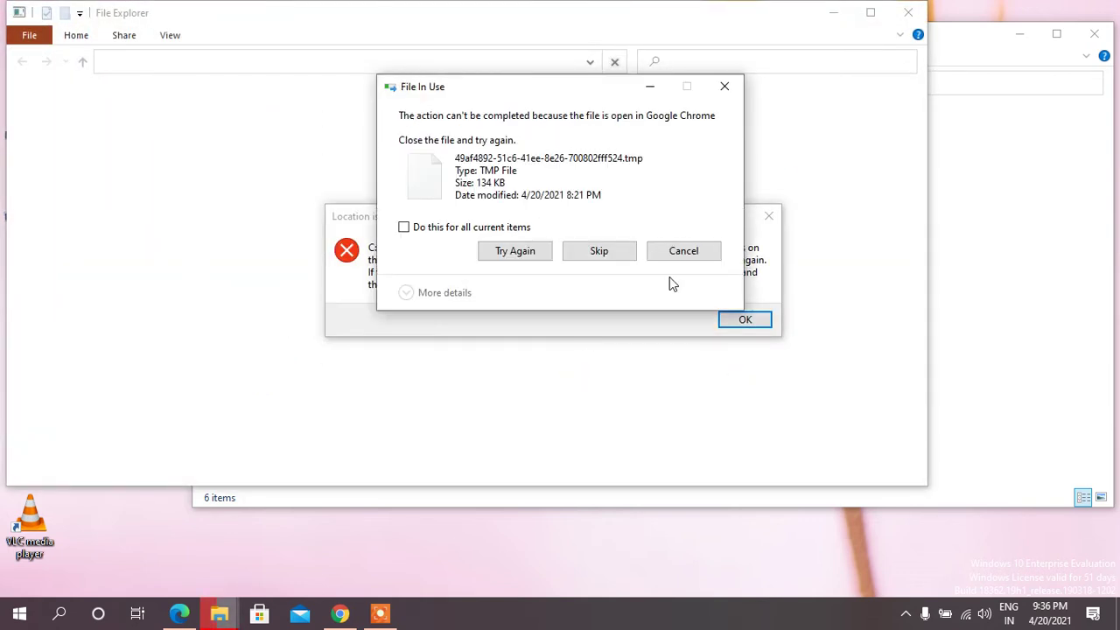
click(628, 251)
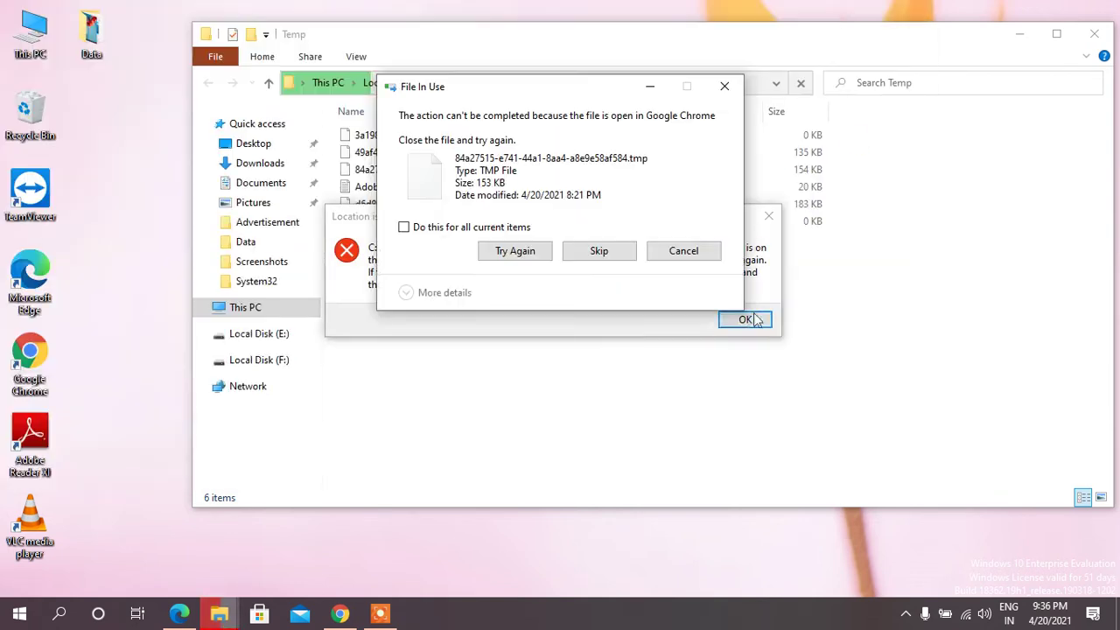
click(526, 235)
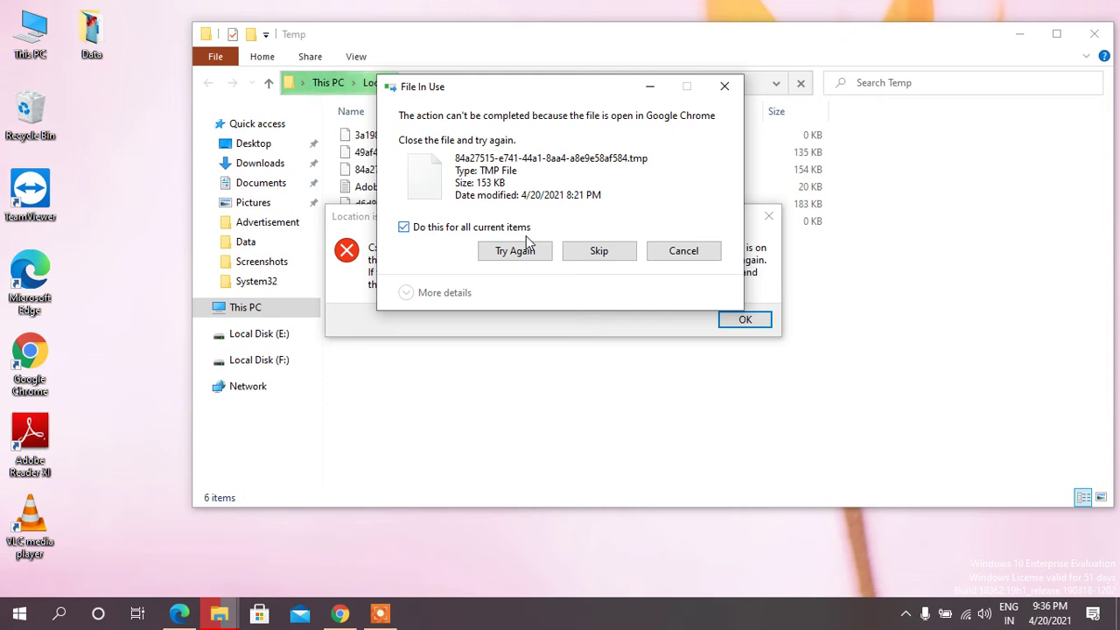
click(525, 235)
click(463, 227)
click(585, 252)
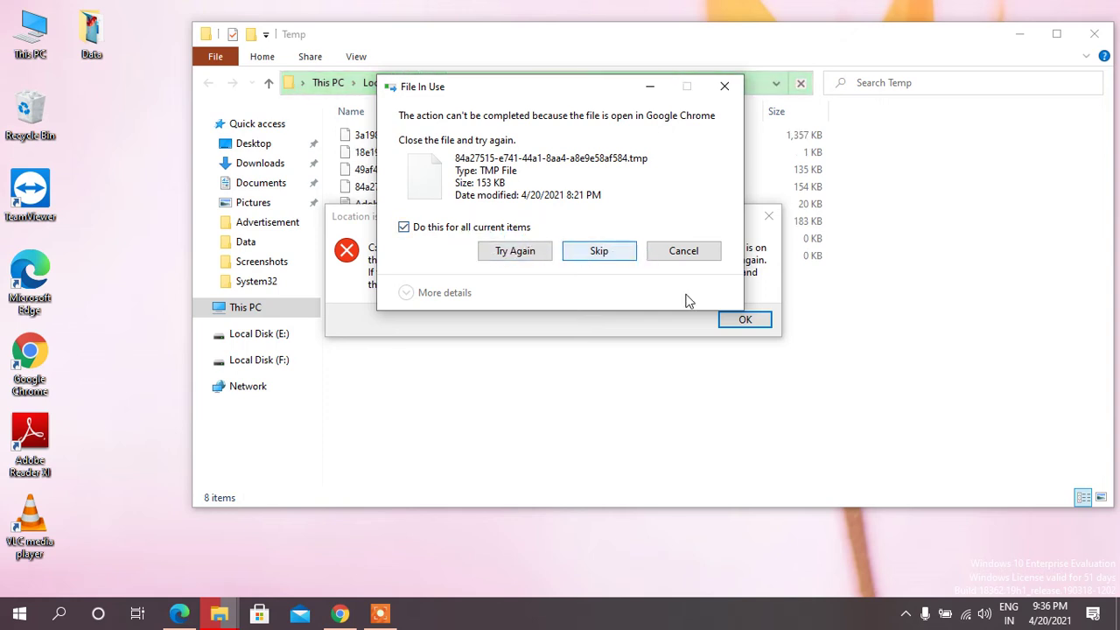
click(748, 321)
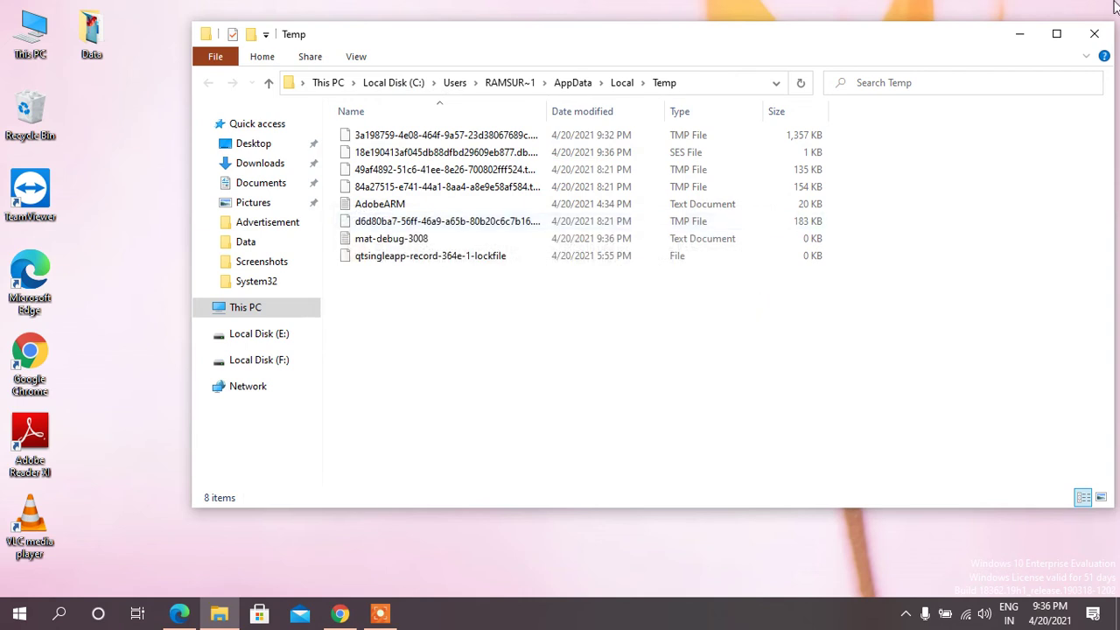
click(1093, 34)
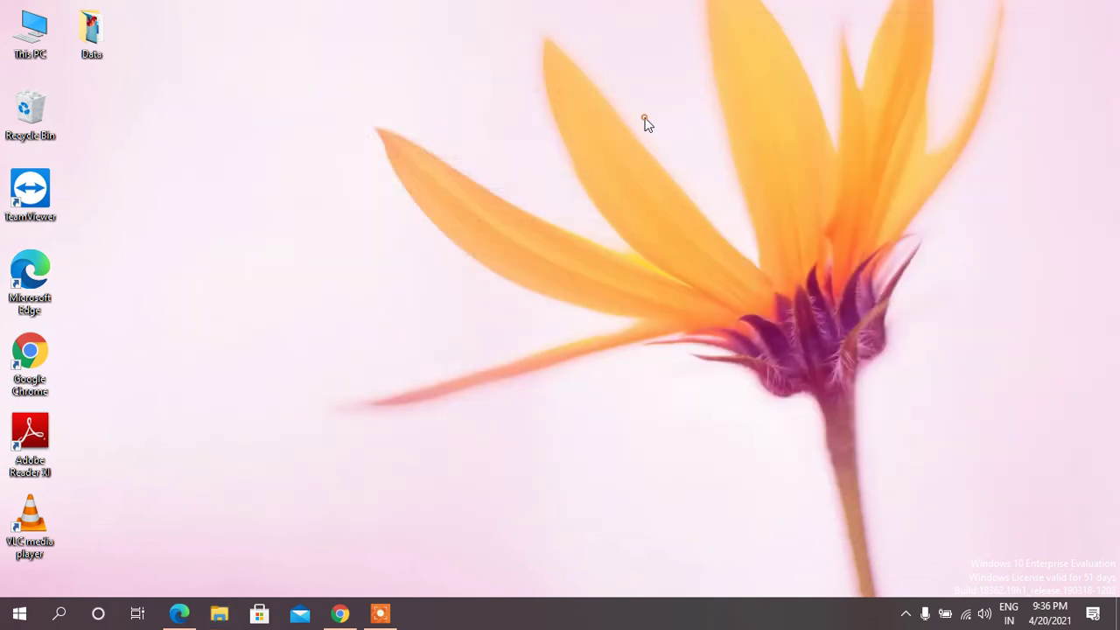
right_click(642, 117)
click(707, 162)
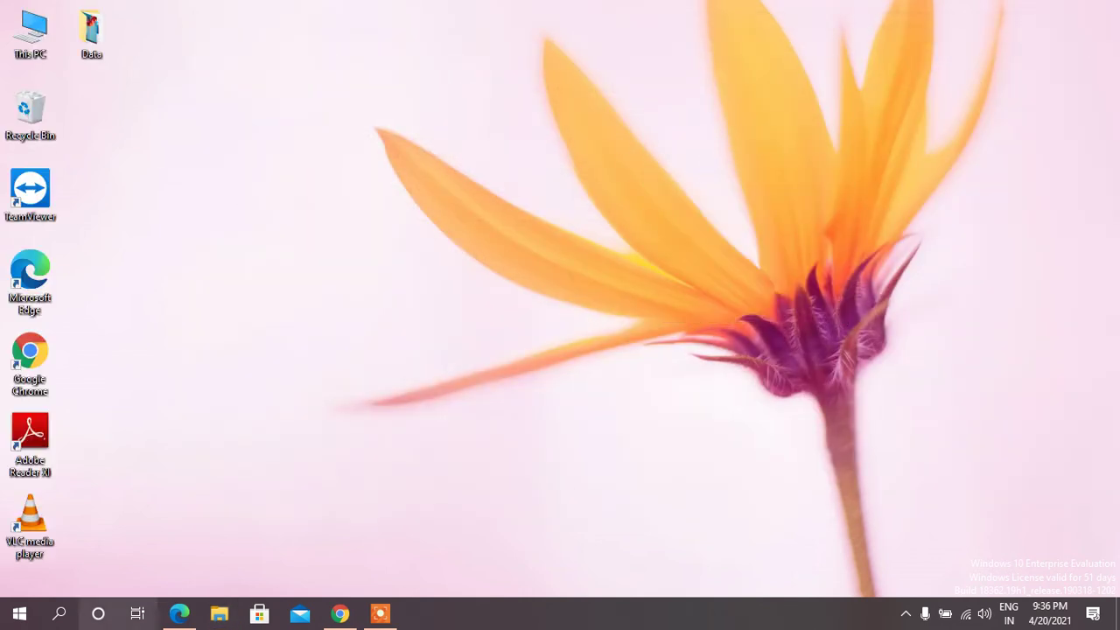
- Search Windows for "clean", open Disk Cleanup and scan drive C:
click(54, 615)
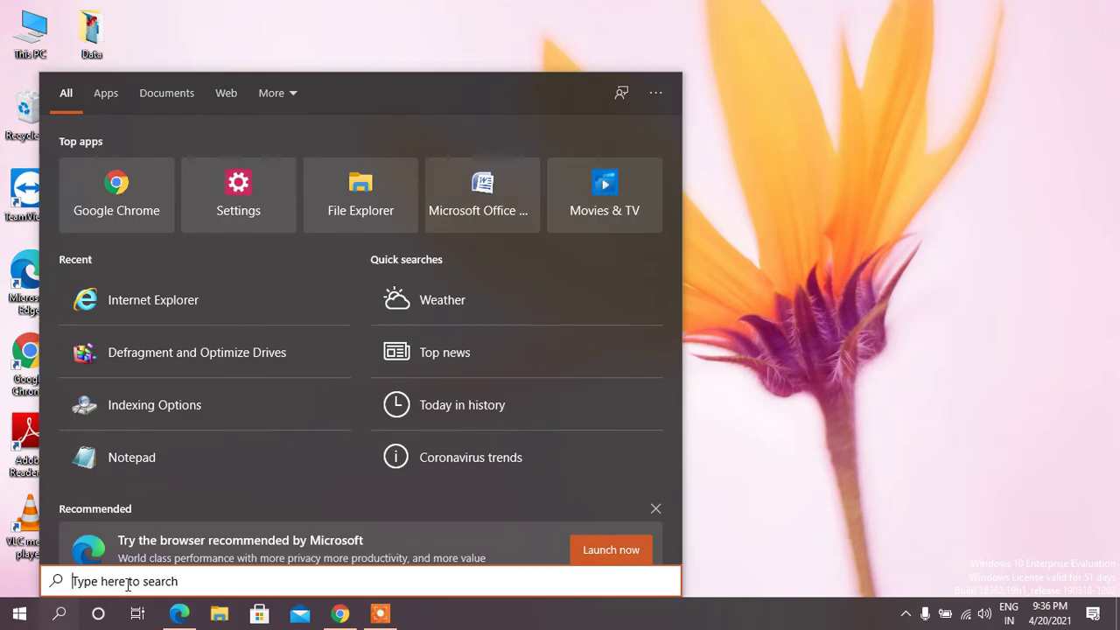
text(clr)
key(BackSpace)
text(ean)
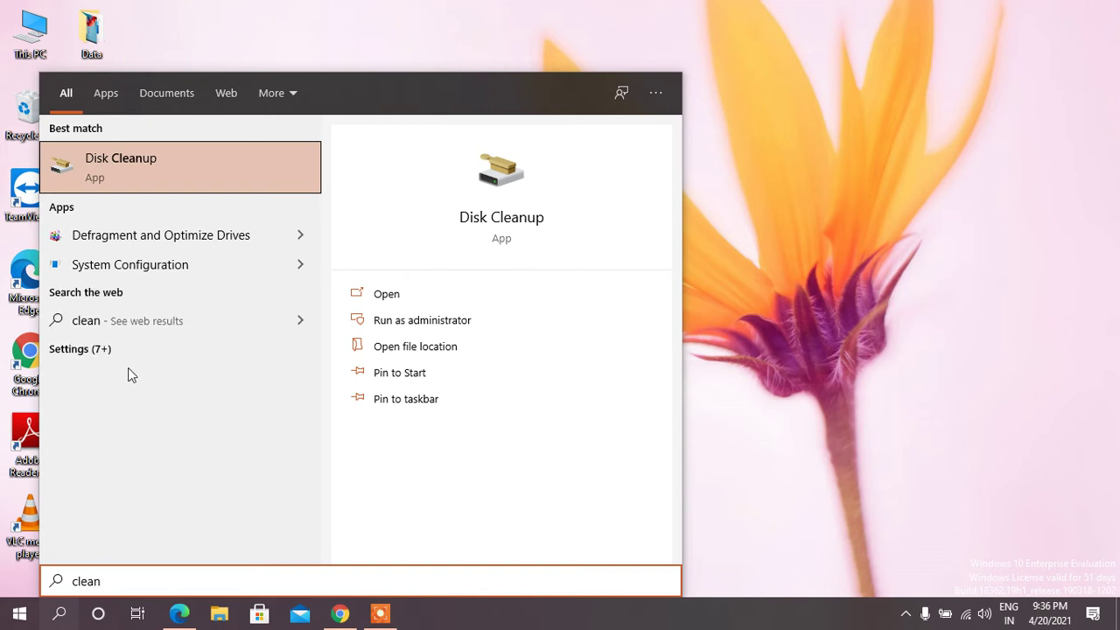
click(154, 181)
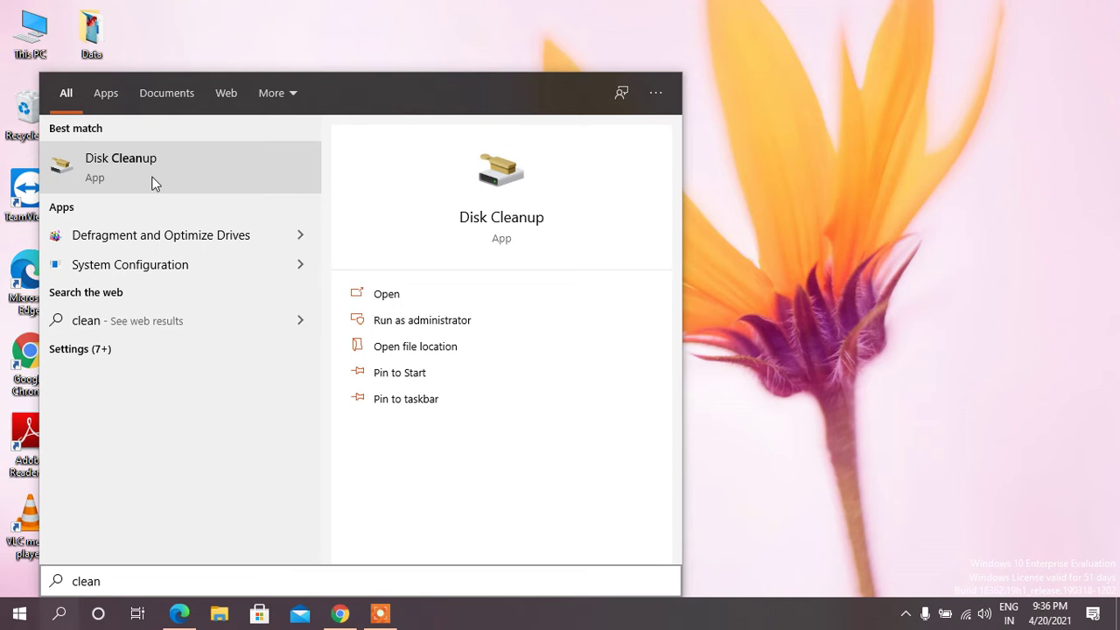
click(137, 173)
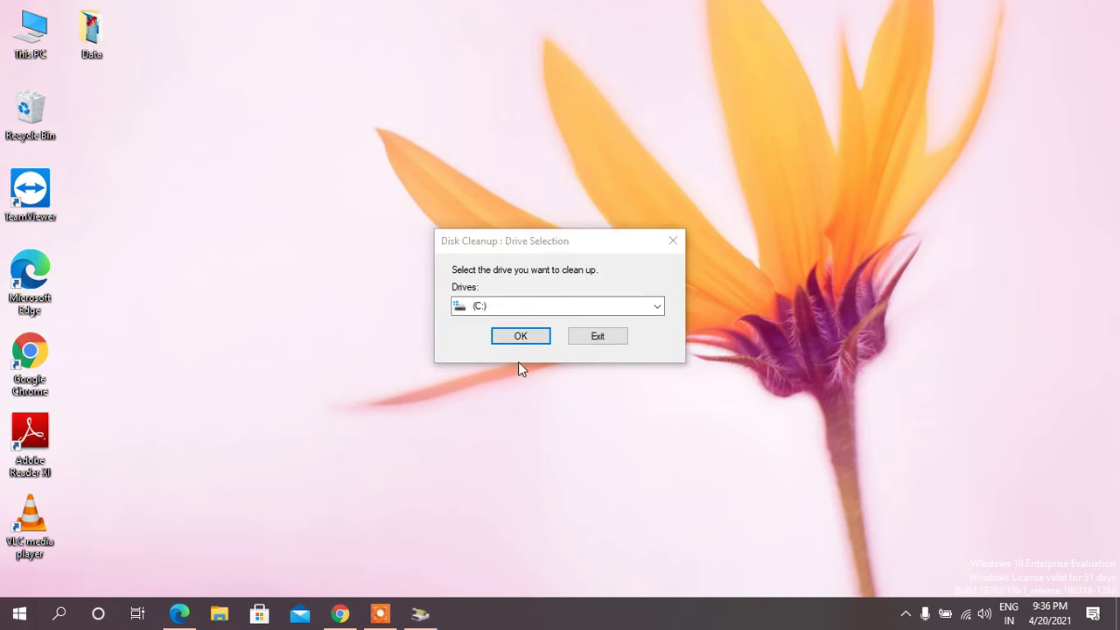
click(515, 337)
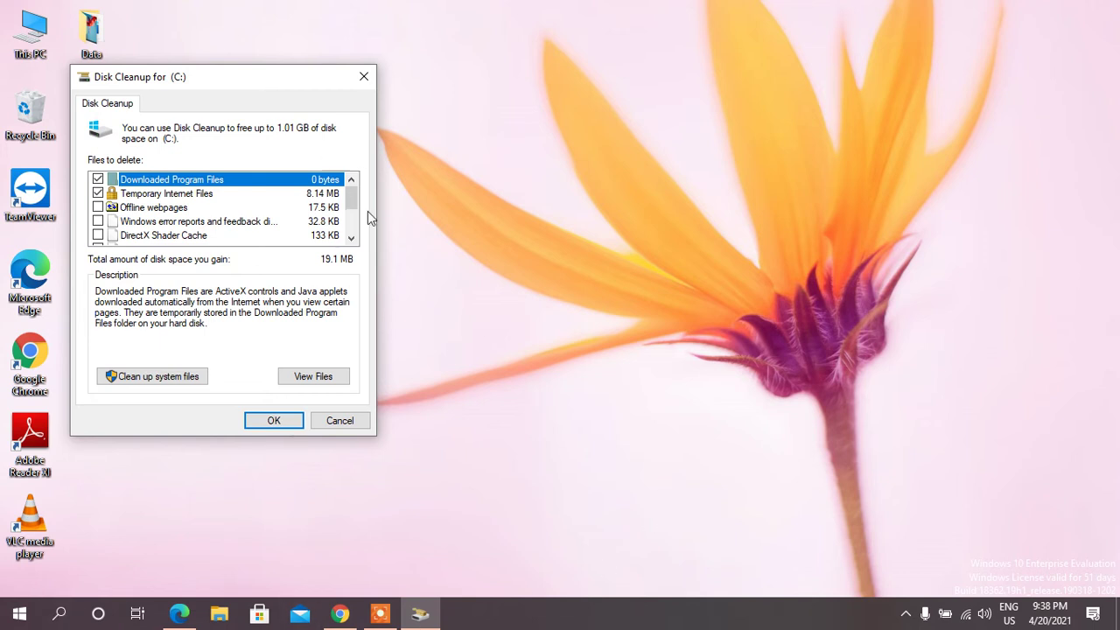
- Add Recycle Bin and Temporary files to the cleanup selection for drive C: and permanently delete the selected files
drag(353, 200, 355, 238)
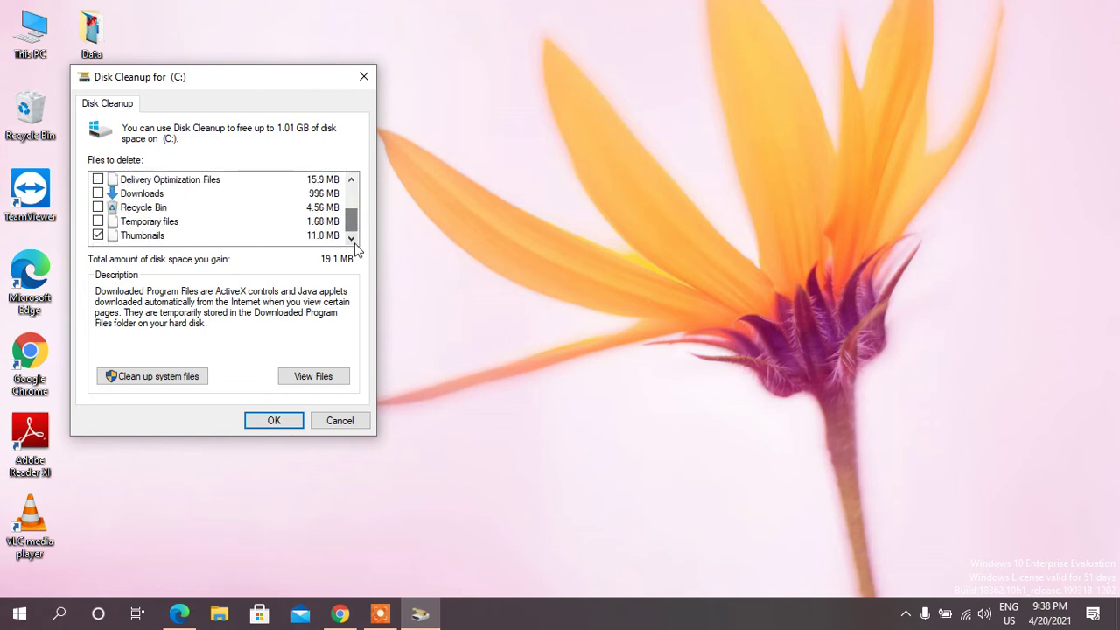
click(98, 207)
click(99, 222)
click(274, 421)
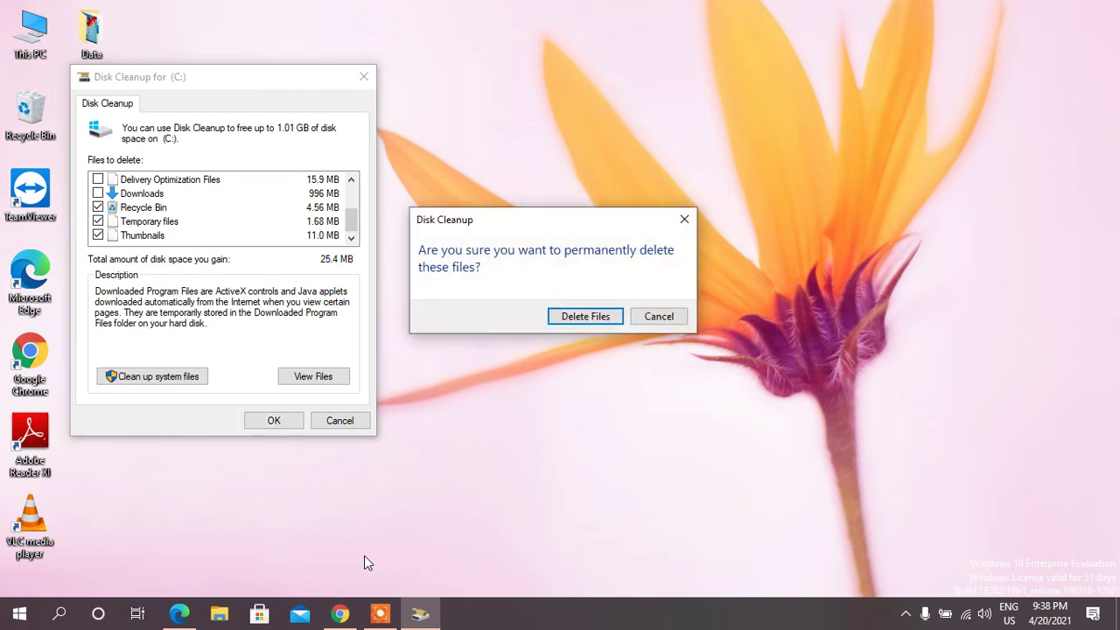
click(577, 319)
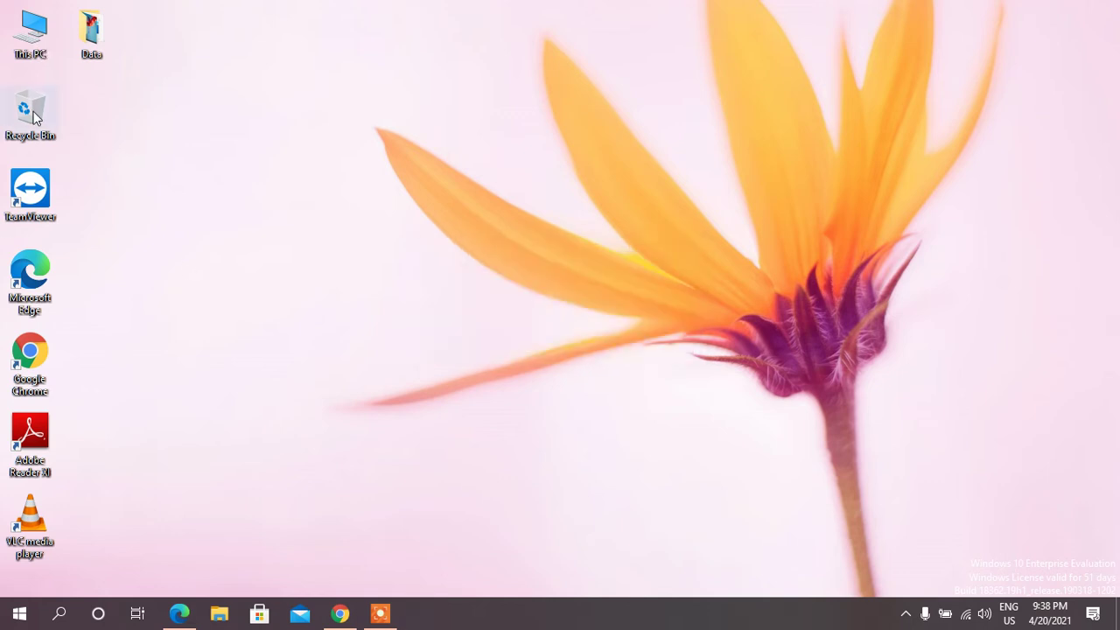
- Search Windows for "disk de" and open Defragment and Optimize Drives
click(61, 616)
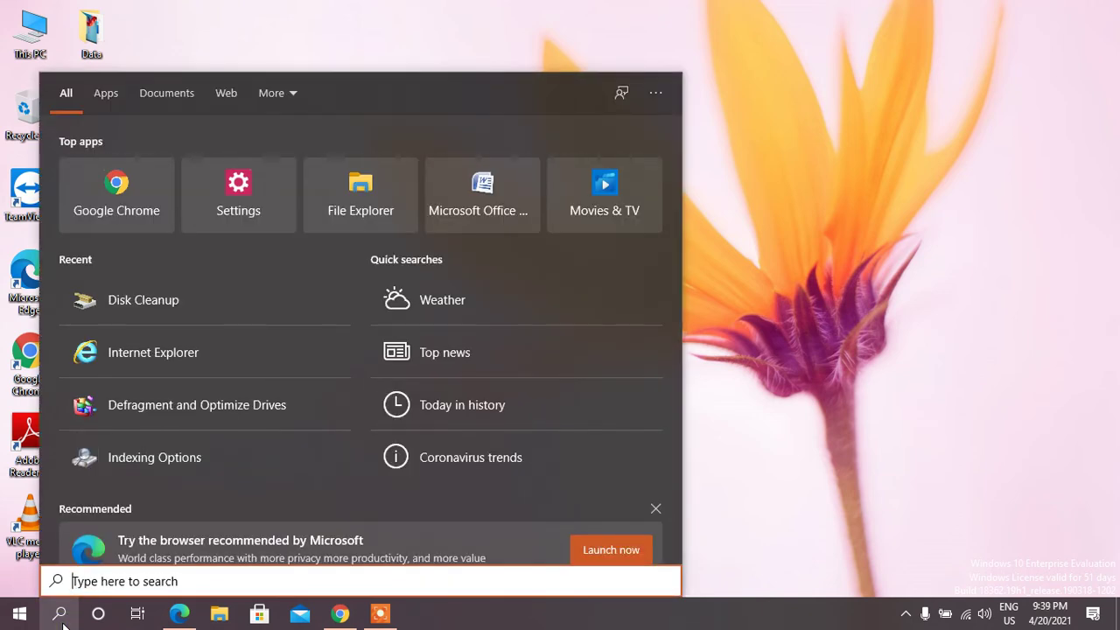
text(d)
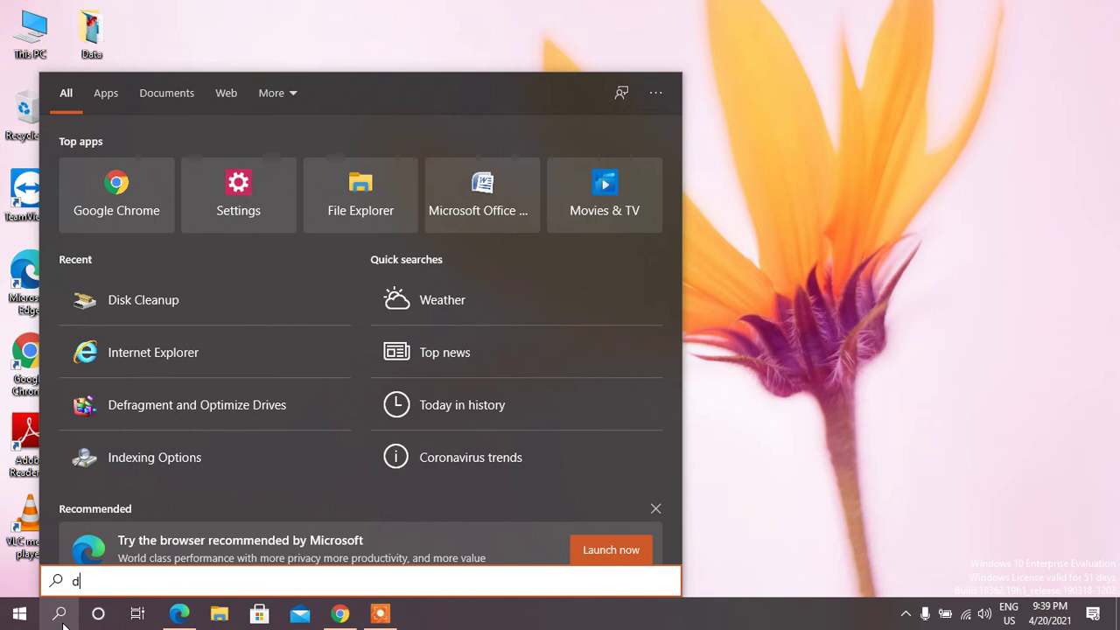
text(f)
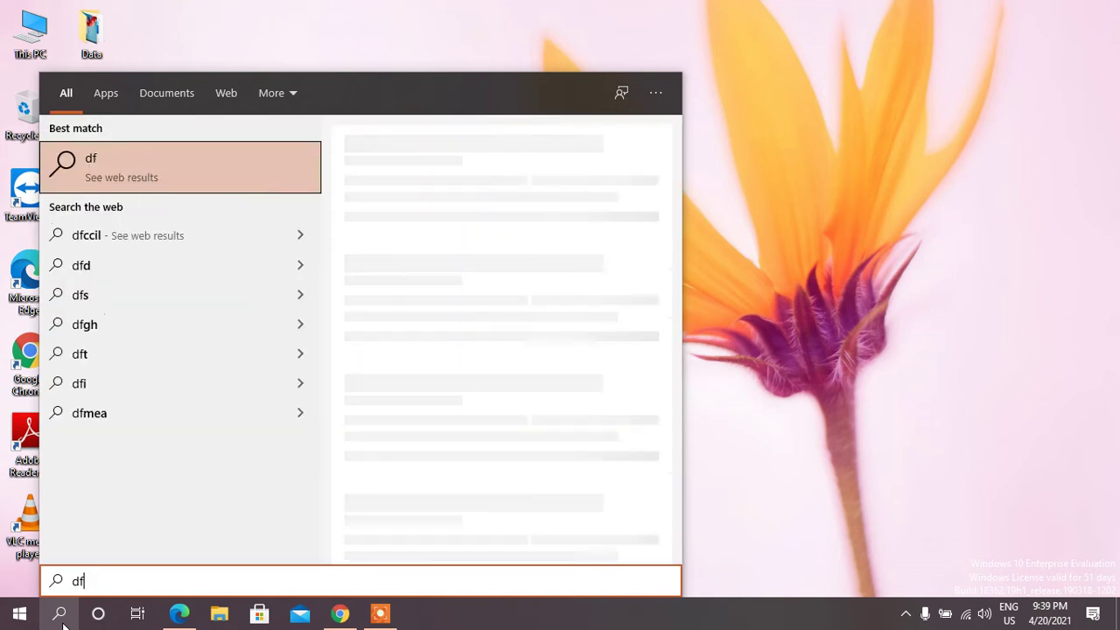
key(BackSpace)
key(BackSpace)
text(disk de)
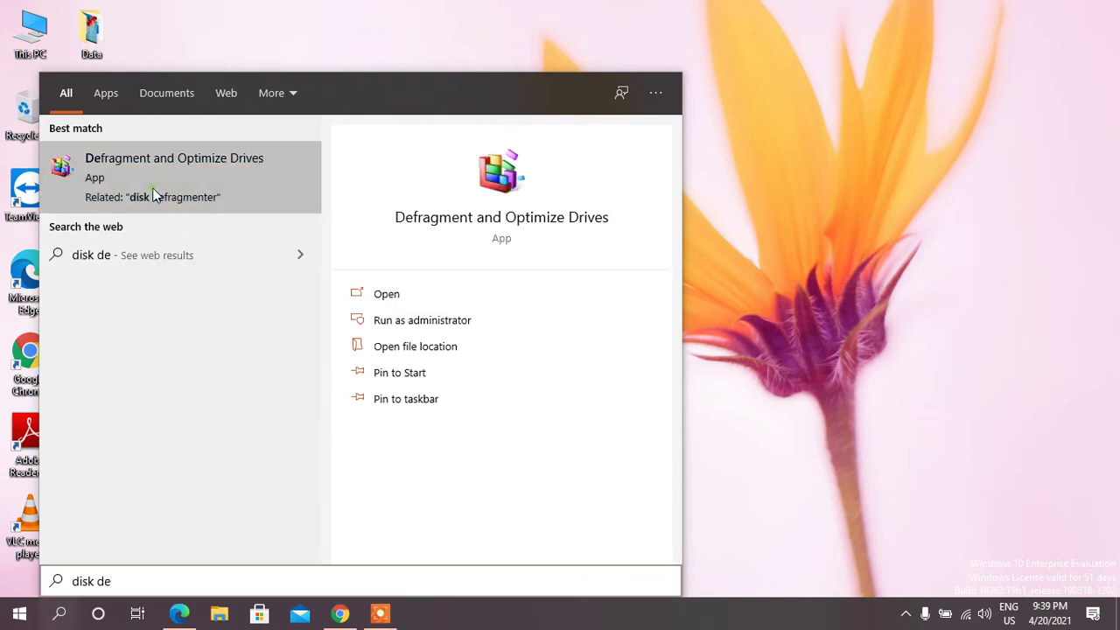
click(153, 194)
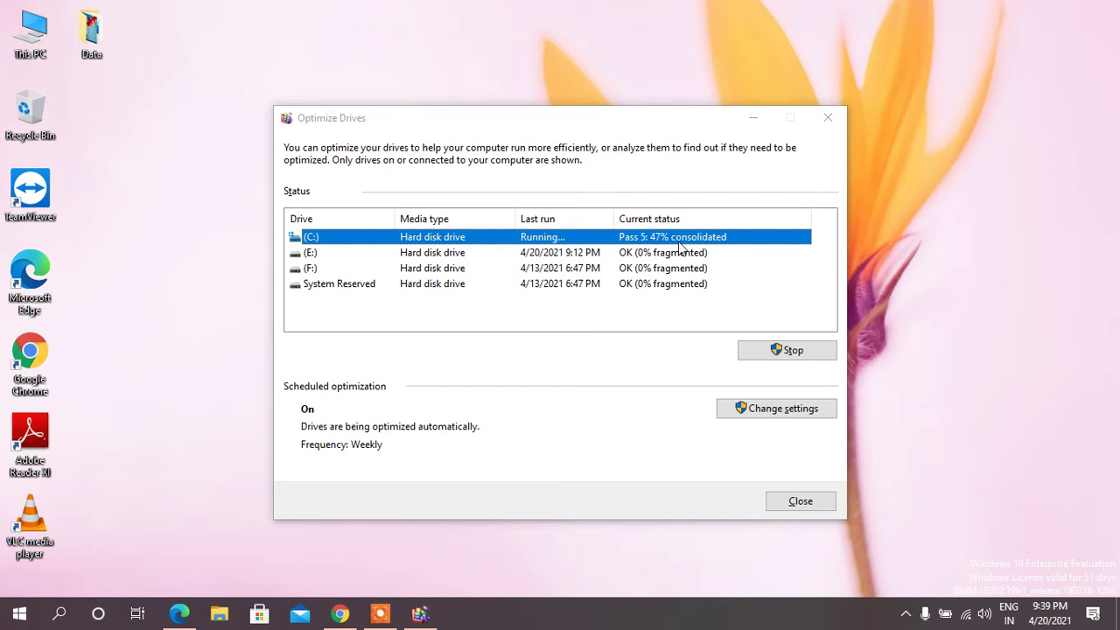
- Optimize drive E: and minimize the Optimize Drives window
click(453, 252)
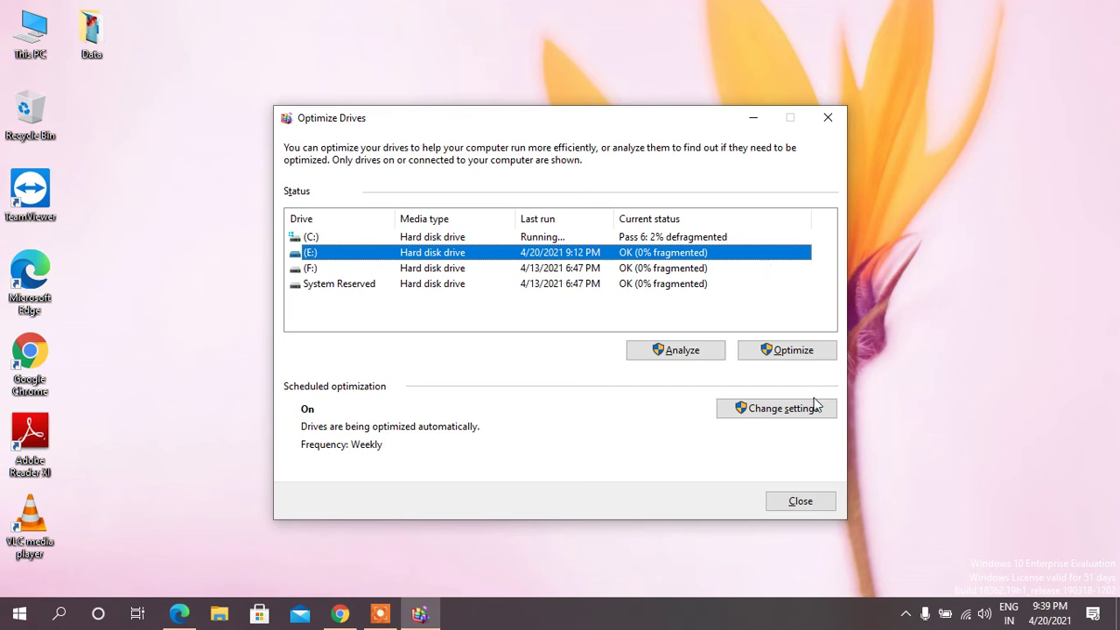
click(763, 348)
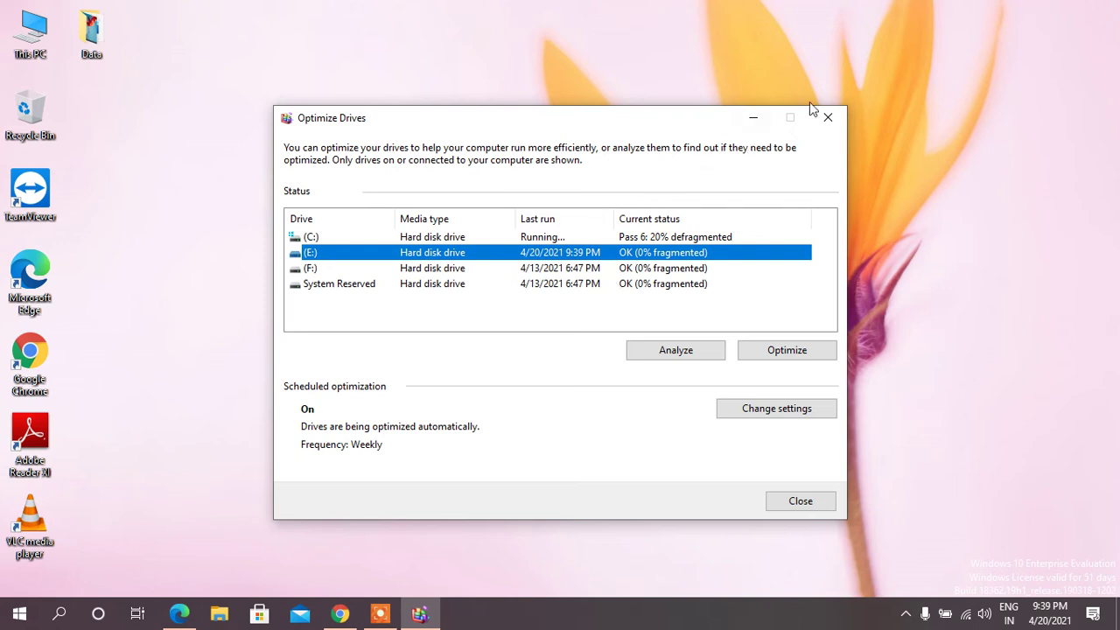
click(758, 123)
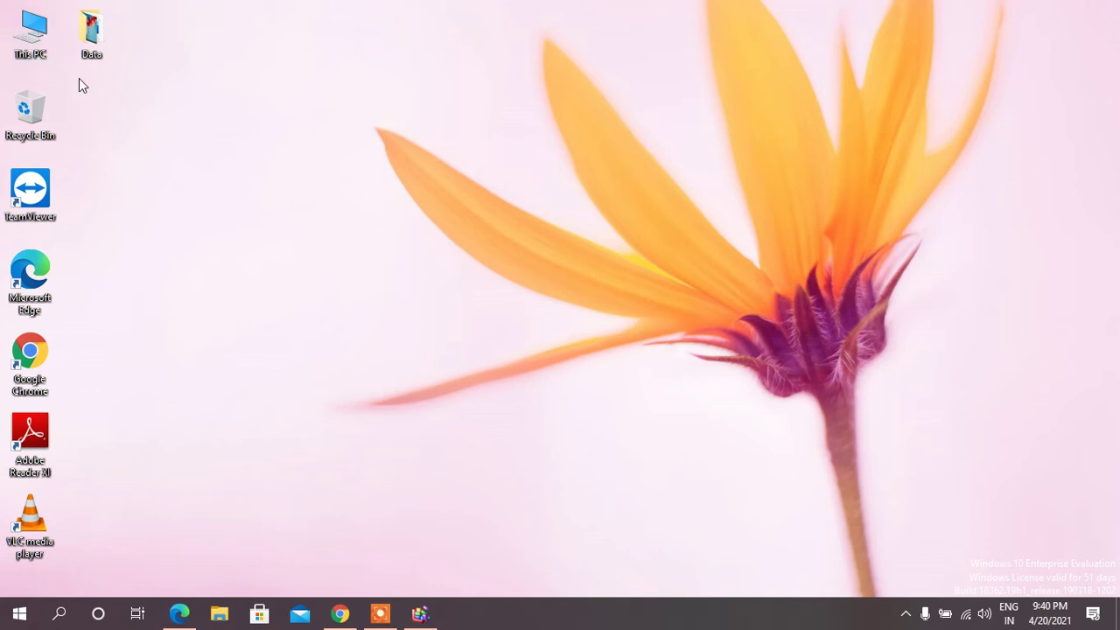
- Open the properties of This PC and bring up its advanced system settings
right_click(31, 42)
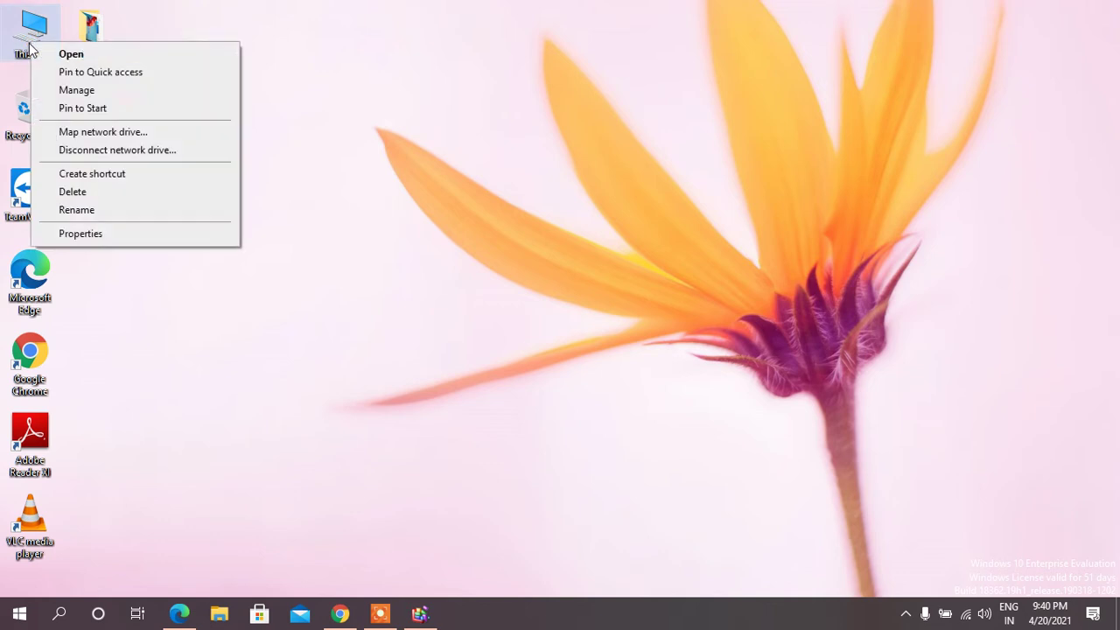
click(96, 235)
click(555, 314)
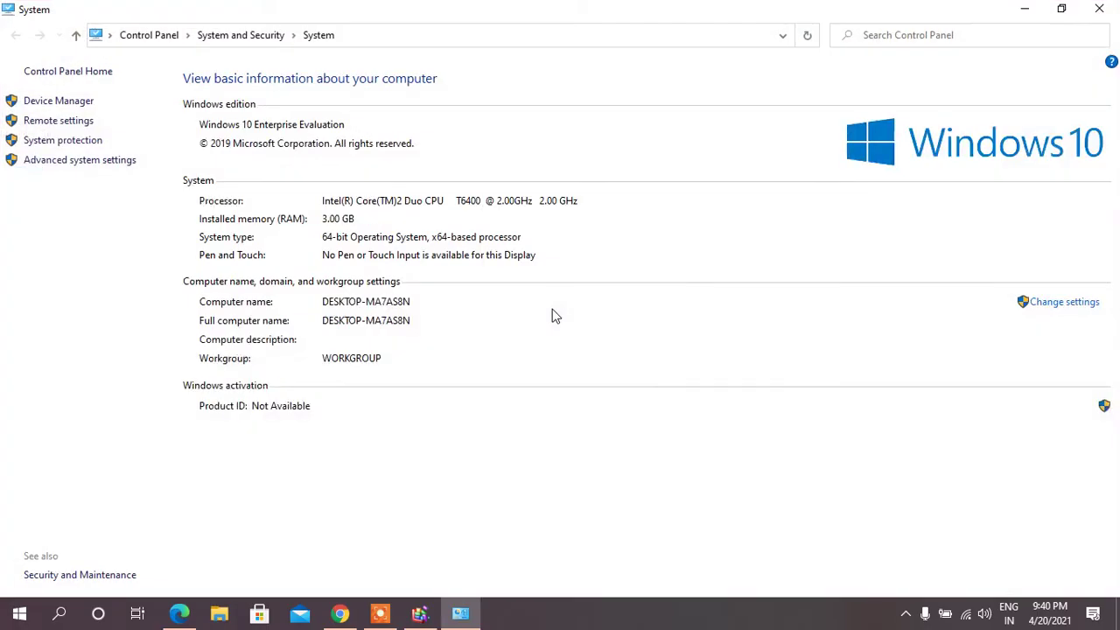
click(92, 167)
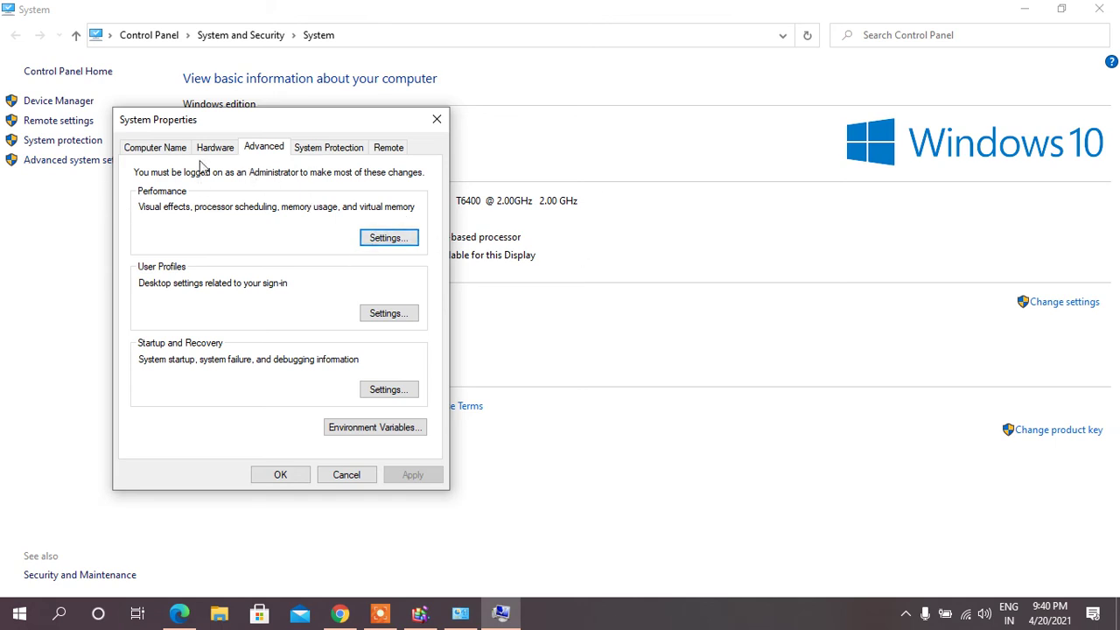
- Open the virtual memory settings from the advanced performance options
click(393, 240)
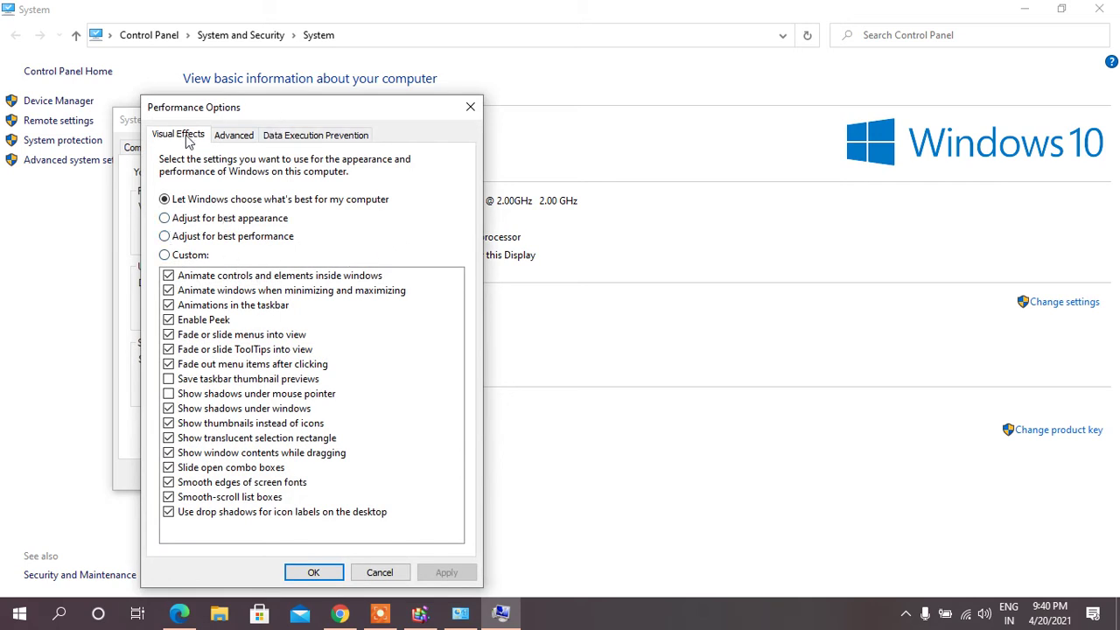
click(241, 136)
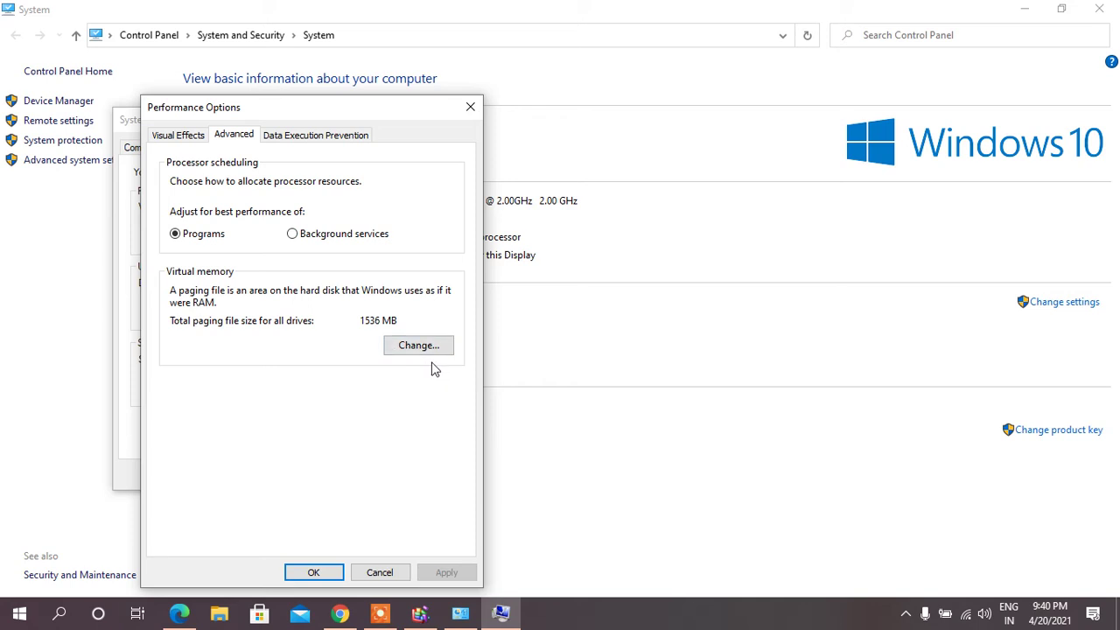
click(415, 347)
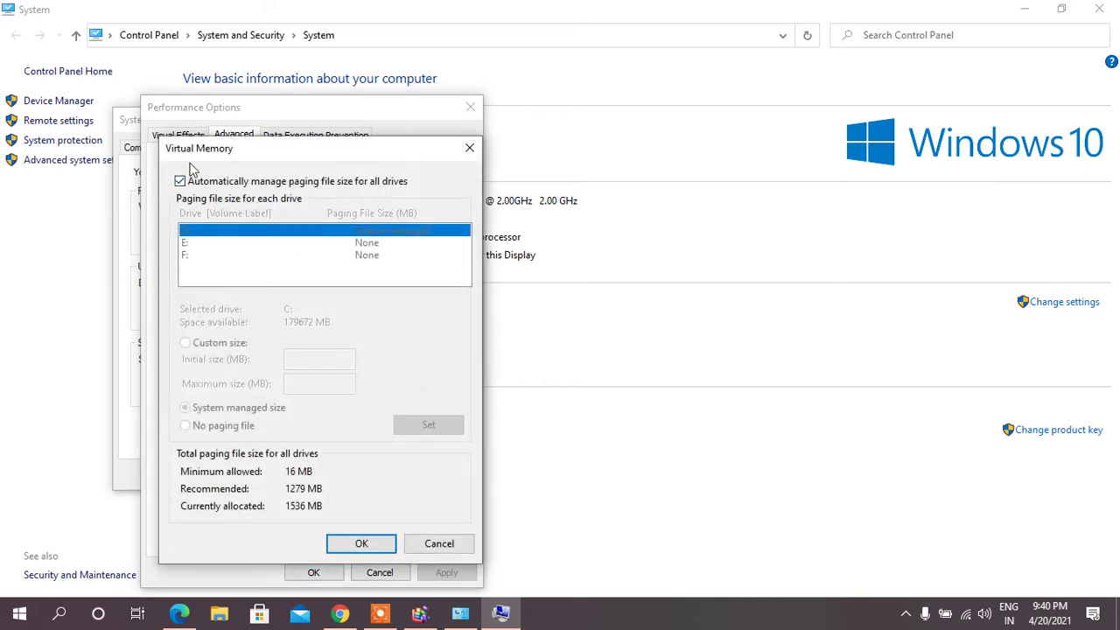
- Turn off automatic paging file management and set drive C: to a custom size of 8000 MB initial and 8000 MB maximum
click(180, 181)
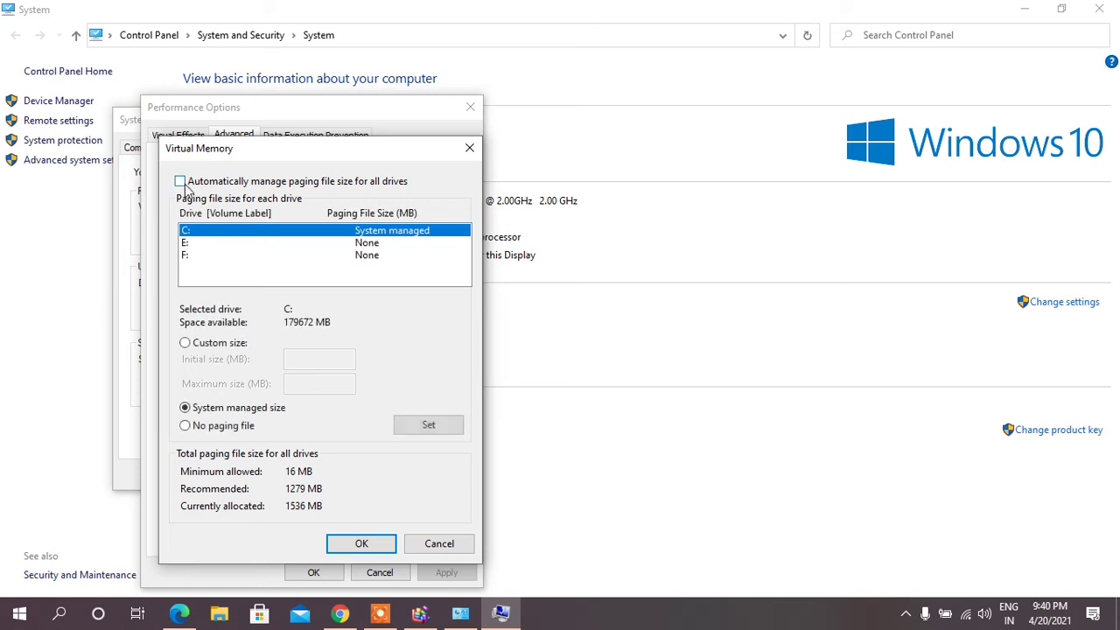
click(210, 344)
click(319, 360)
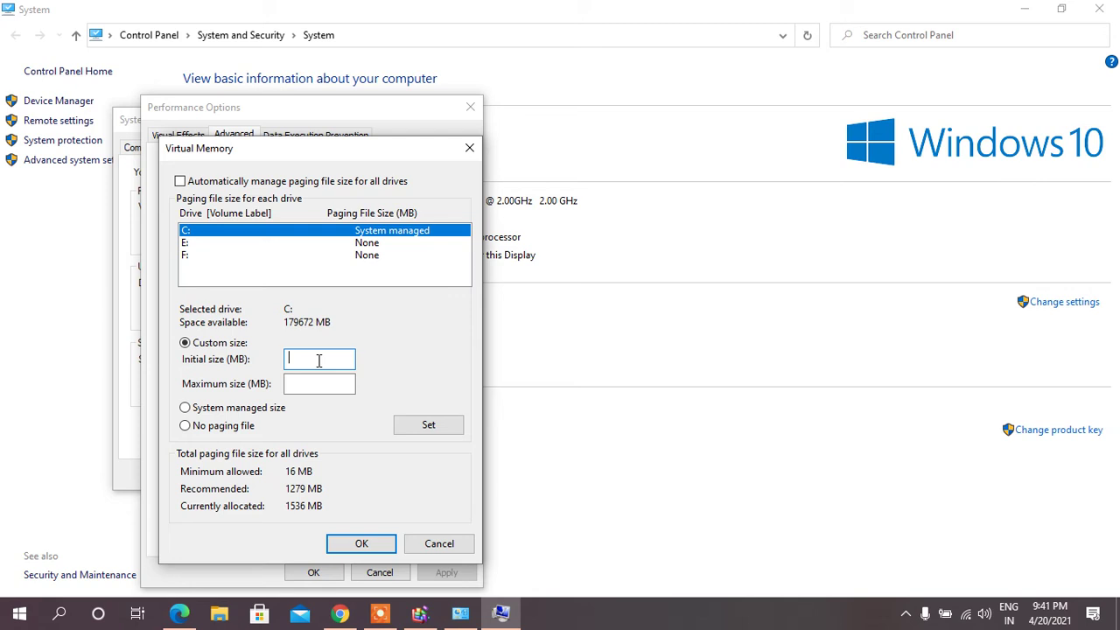
text(80000)
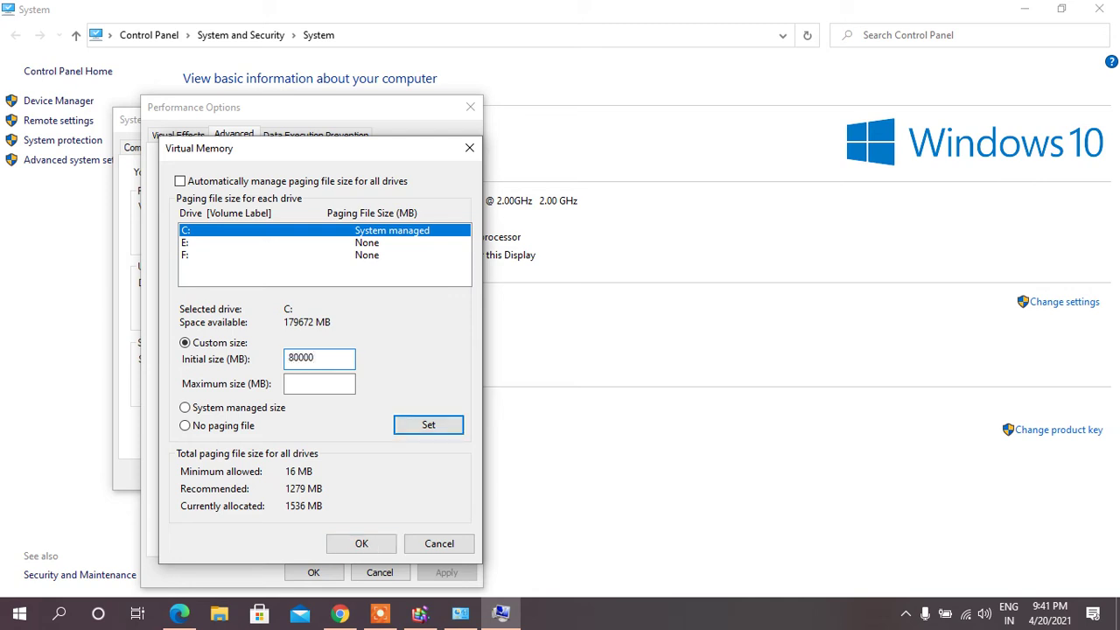
click(301, 377)
text(8000)
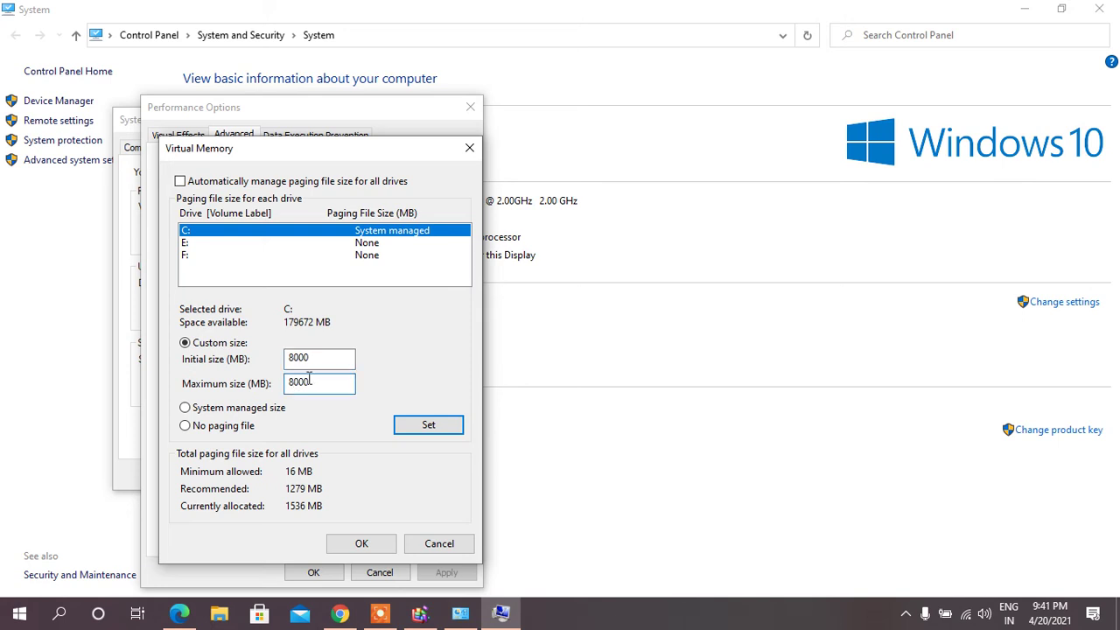
click(441, 428)
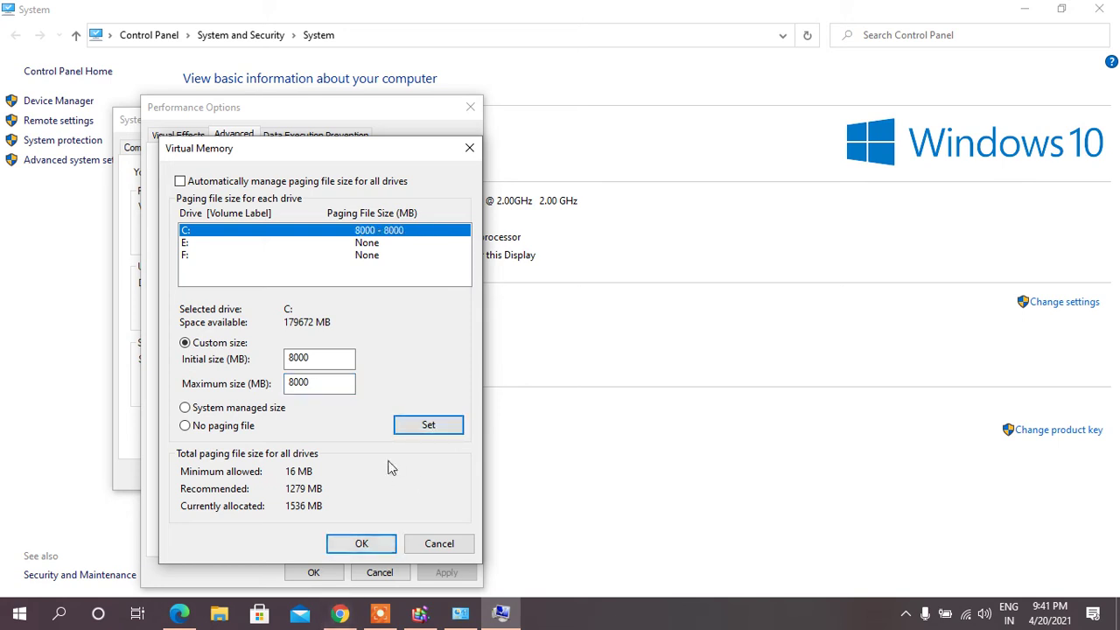
- Confirm the virtual memory changes through all open dialogs, choosing to restart later, and close the System window
click(378, 544)
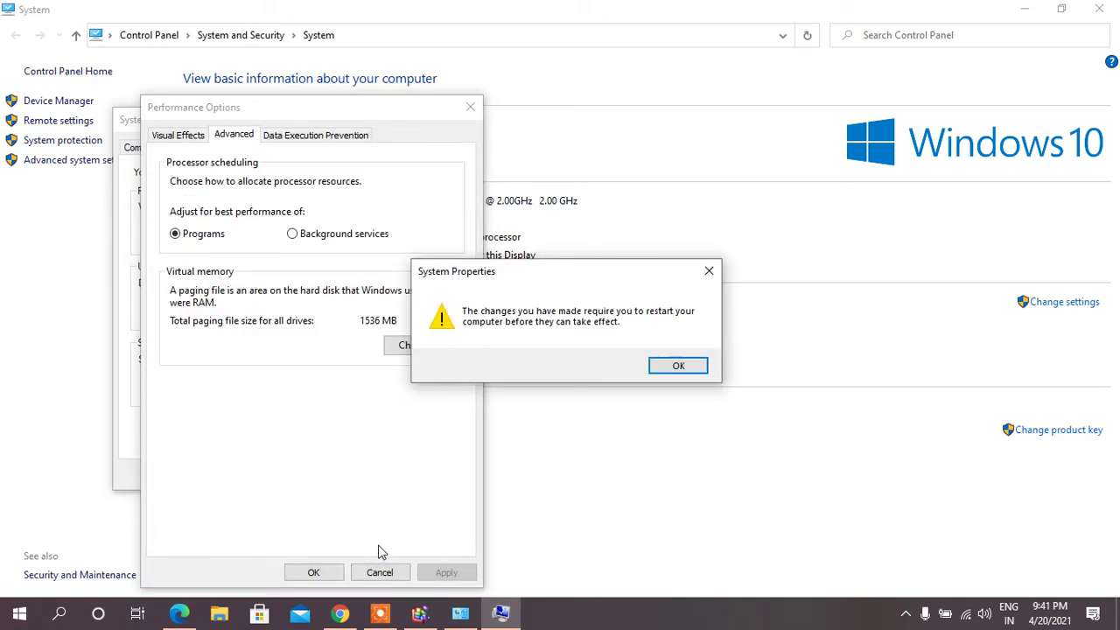
click(676, 366)
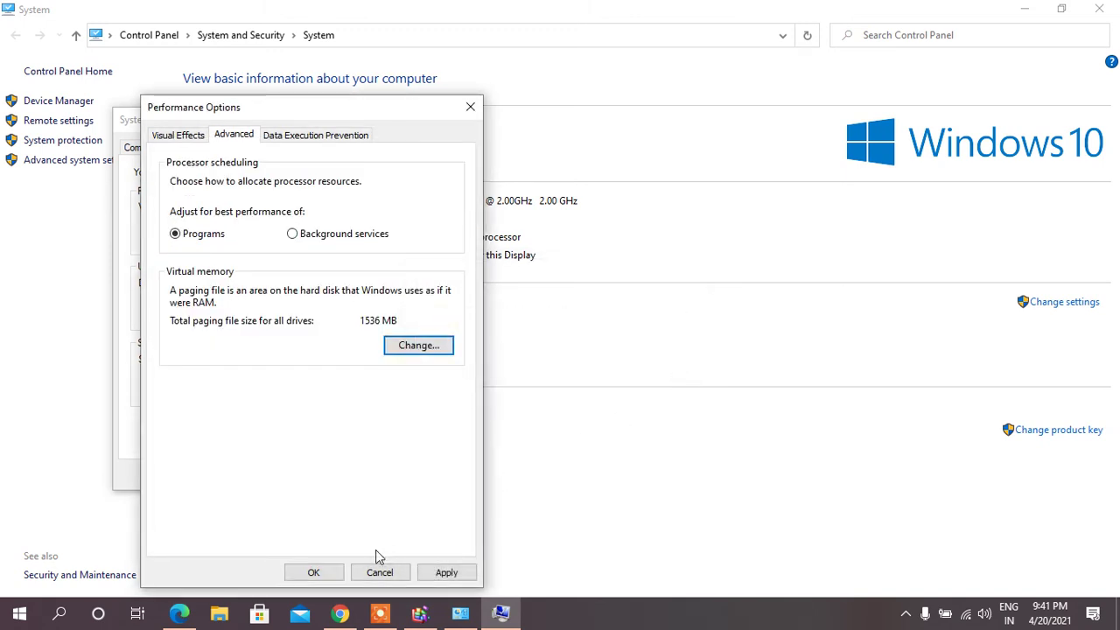
click(308, 574)
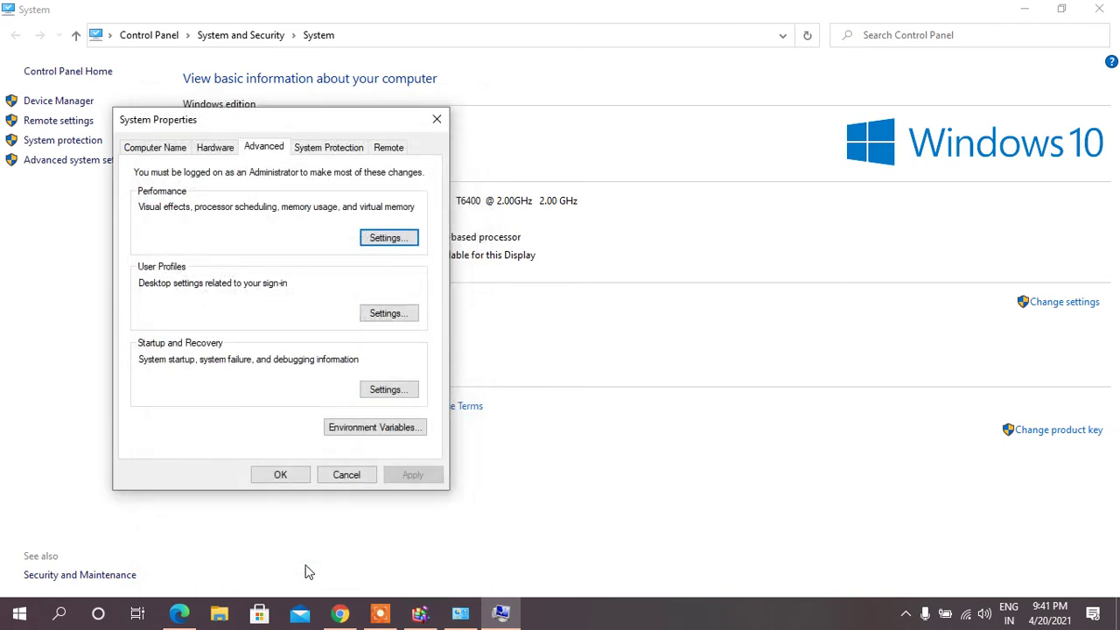
click(285, 477)
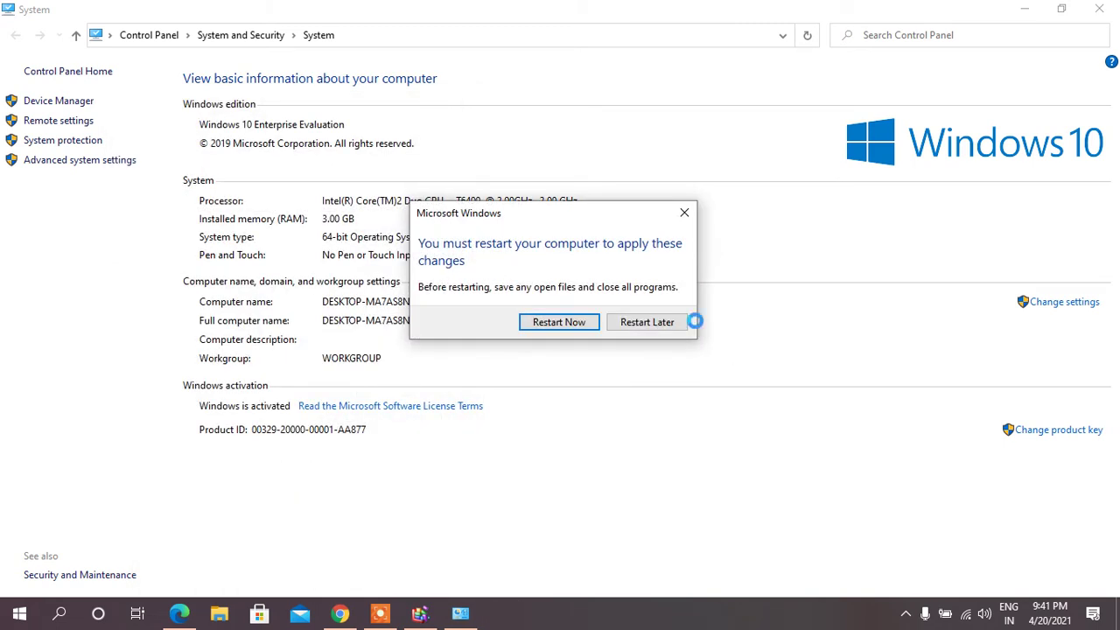
click(665, 324)
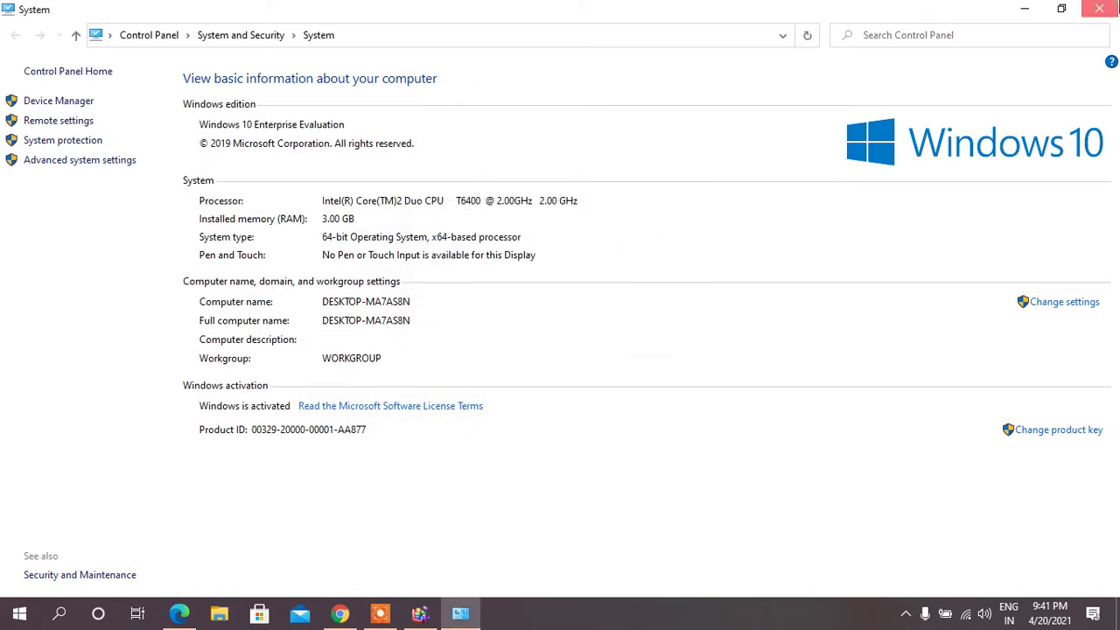
click(1099, 9)
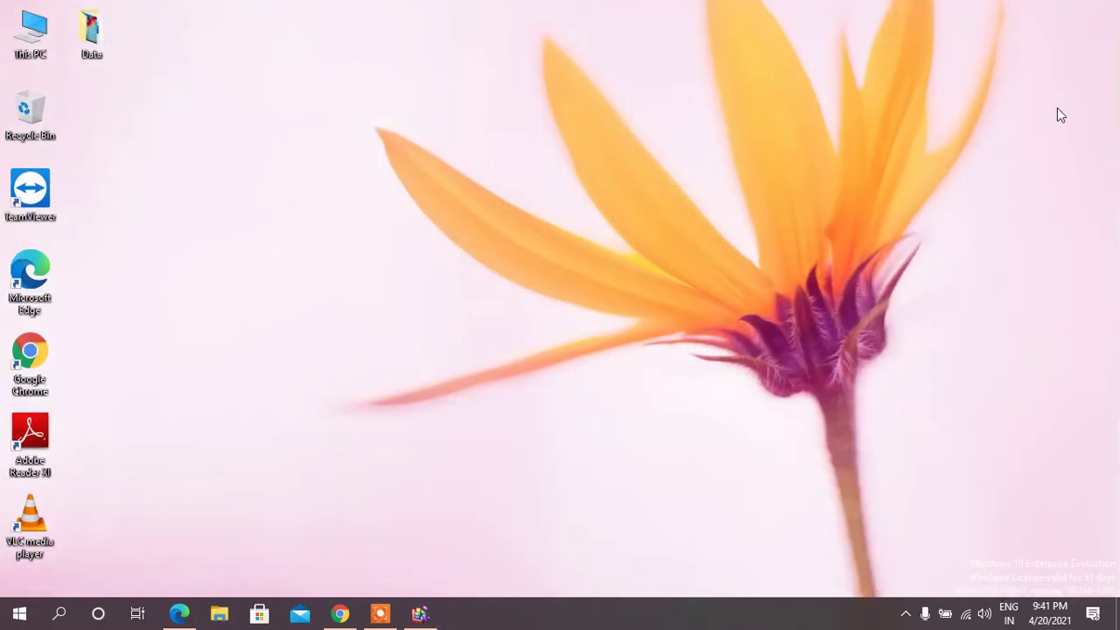
- Open Local Disk (C:) from This PC in a maximized window
right_click(447, 75)
click(483, 115)
double_click(48, 57)
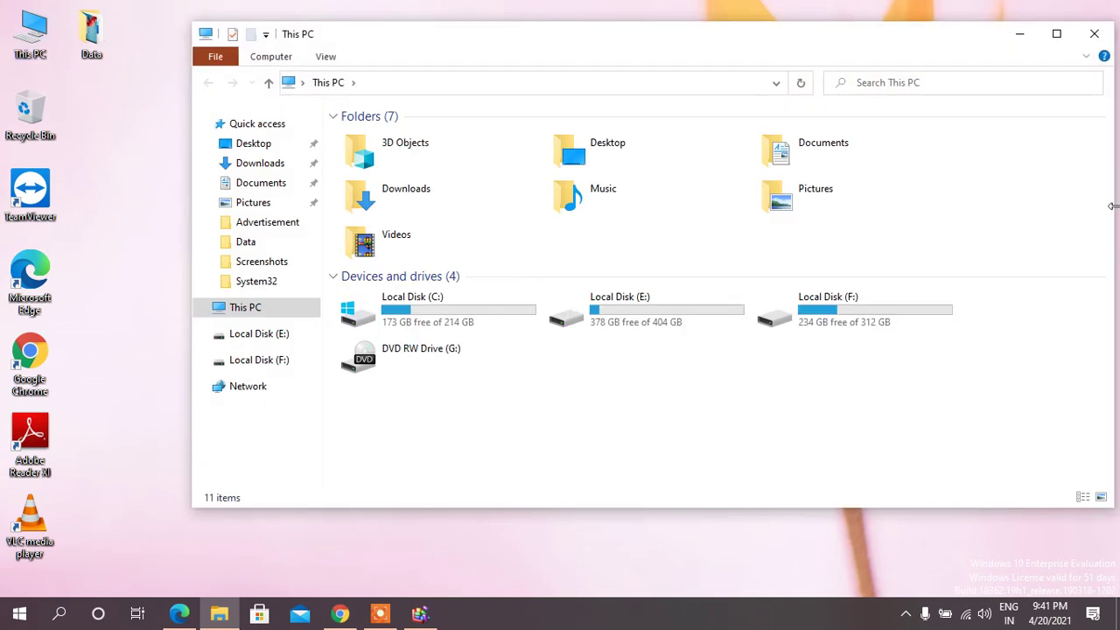
click(1056, 33)
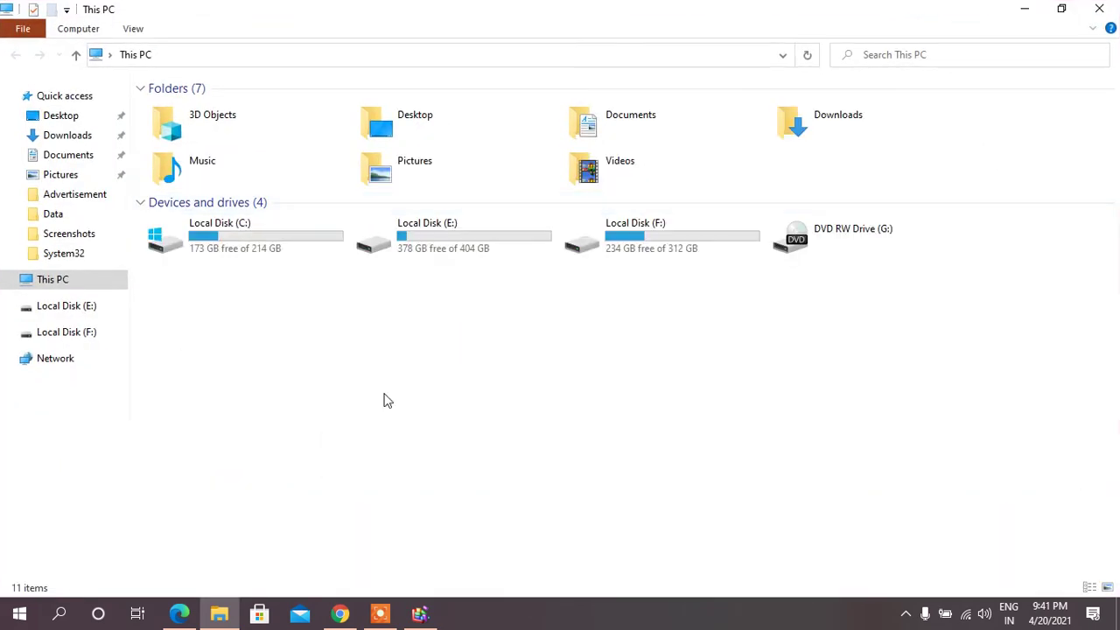
double_click(260, 231)
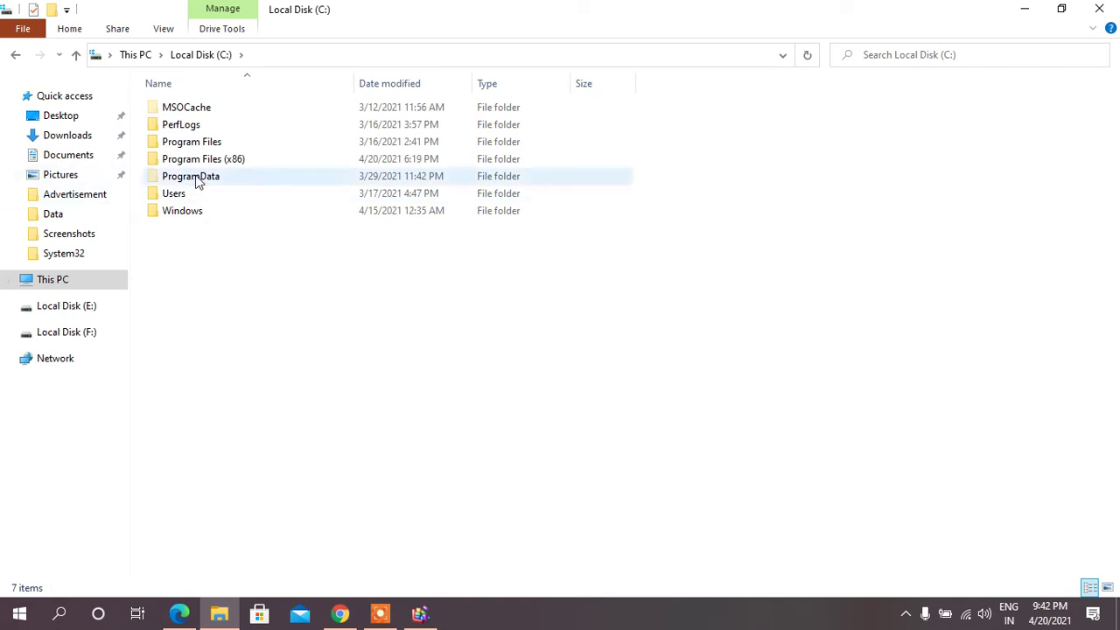
- Turn the display of hidden items on drive C: off and back on
mouse_move(197, 181)
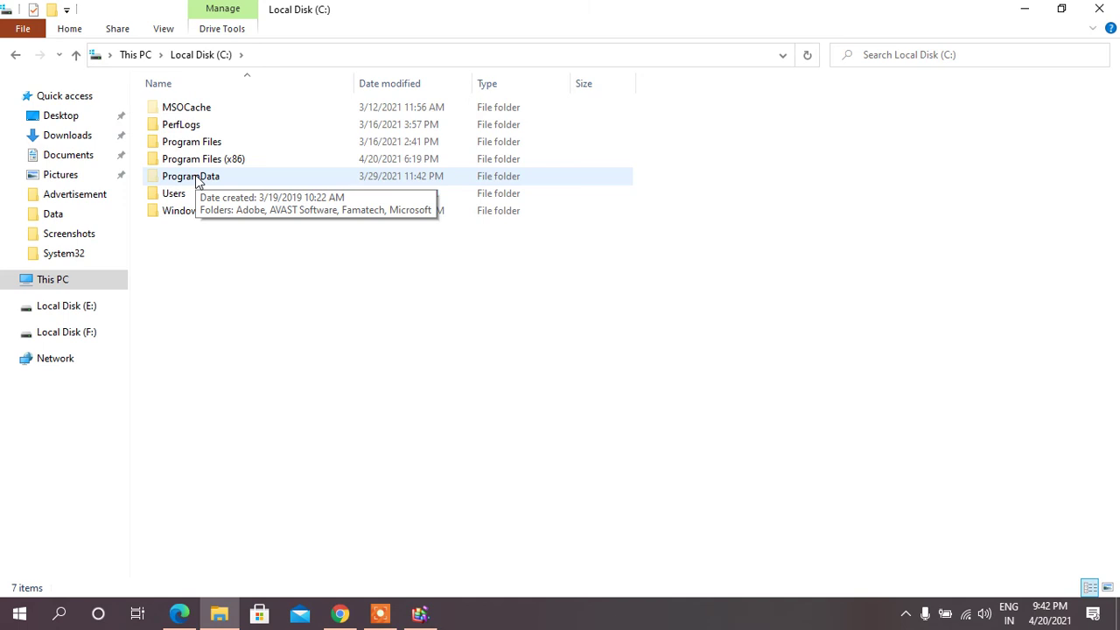
click(164, 28)
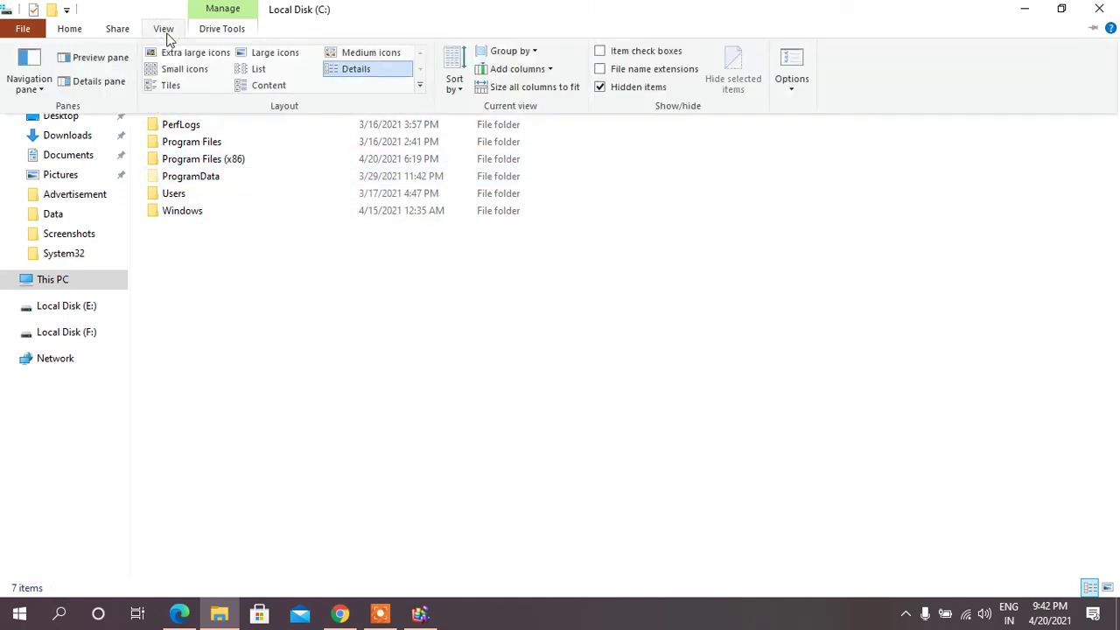
click(610, 89)
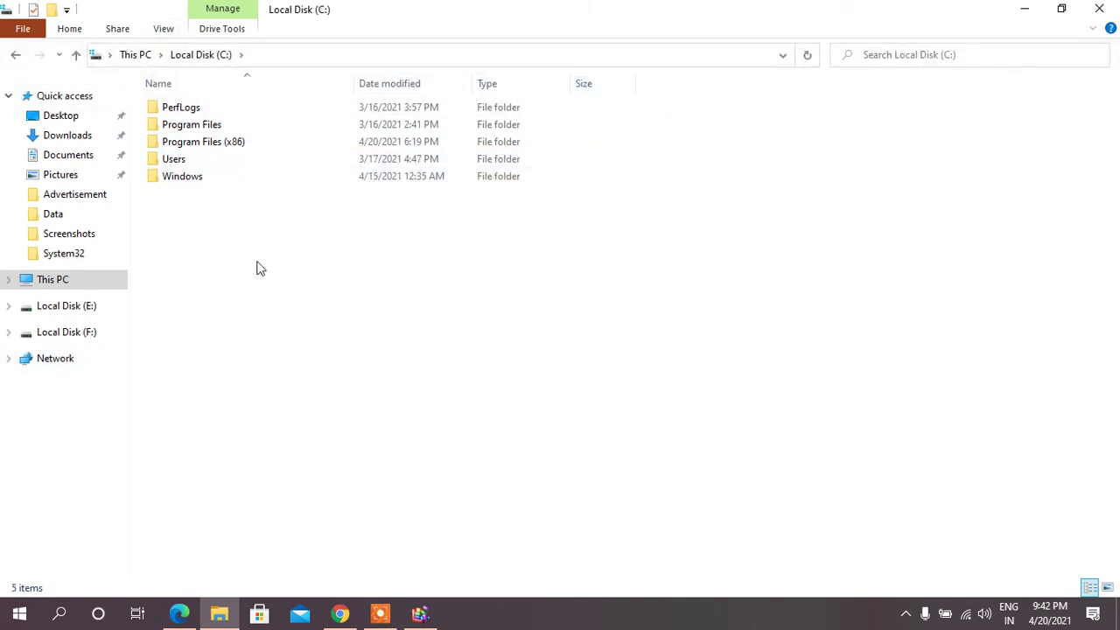
click(163, 29)
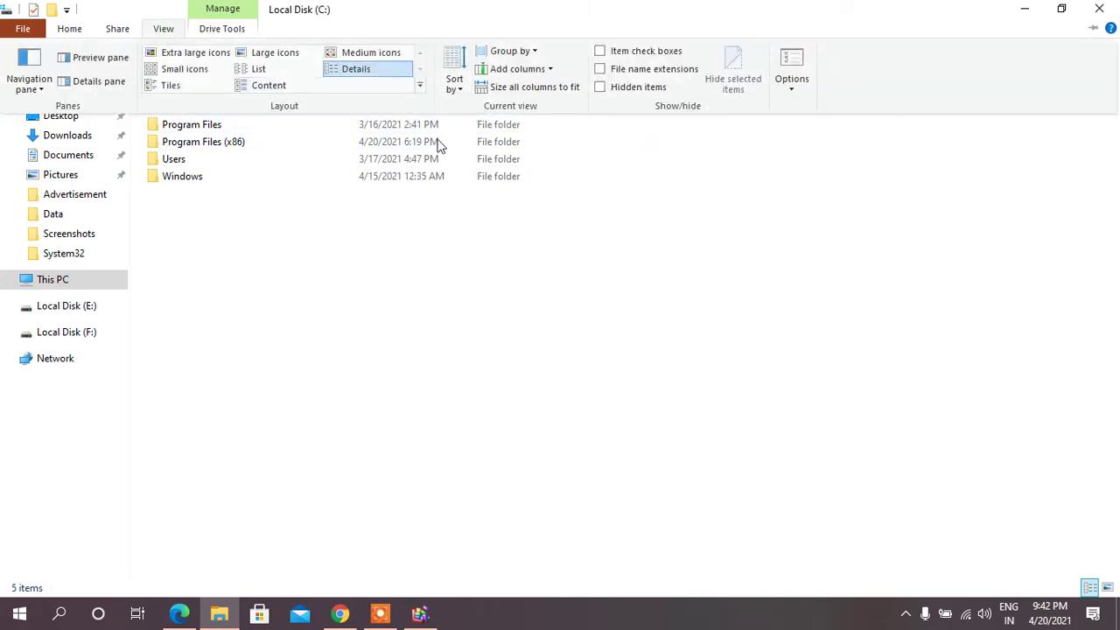
click(600, 88)
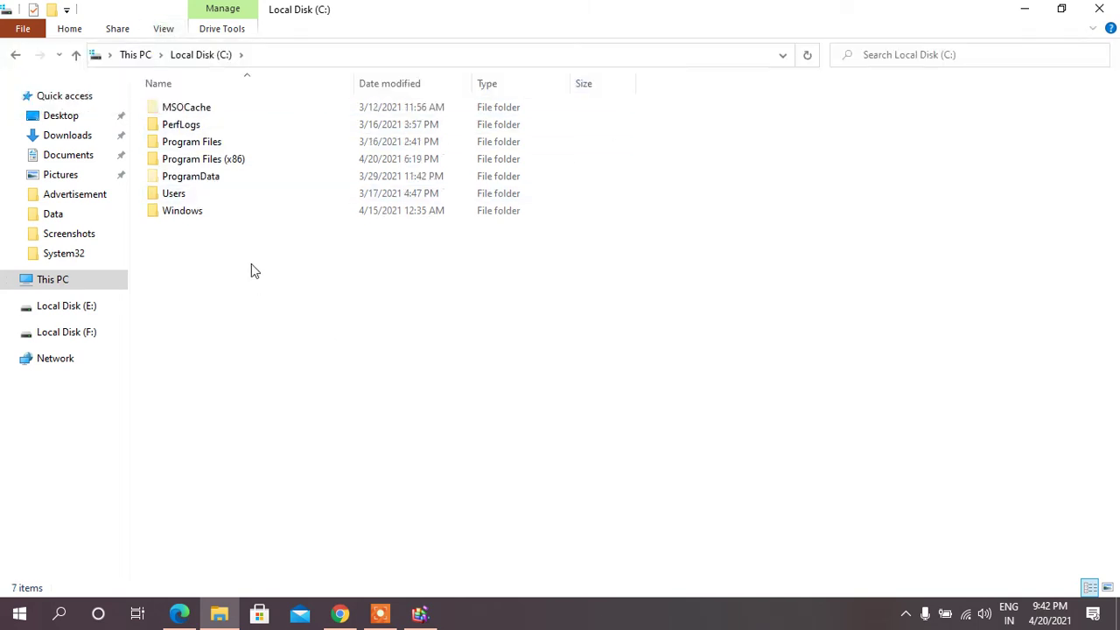
- Open the ProgramData\Microsoft\Search folder on drive C:
double_click(204, 181)
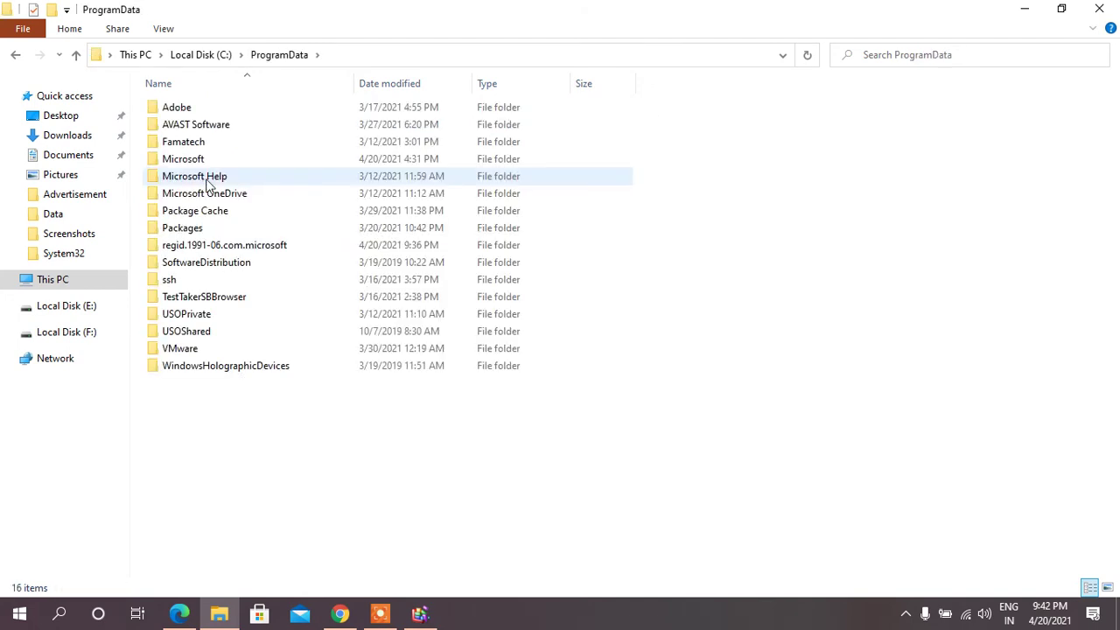
click(194, 163)
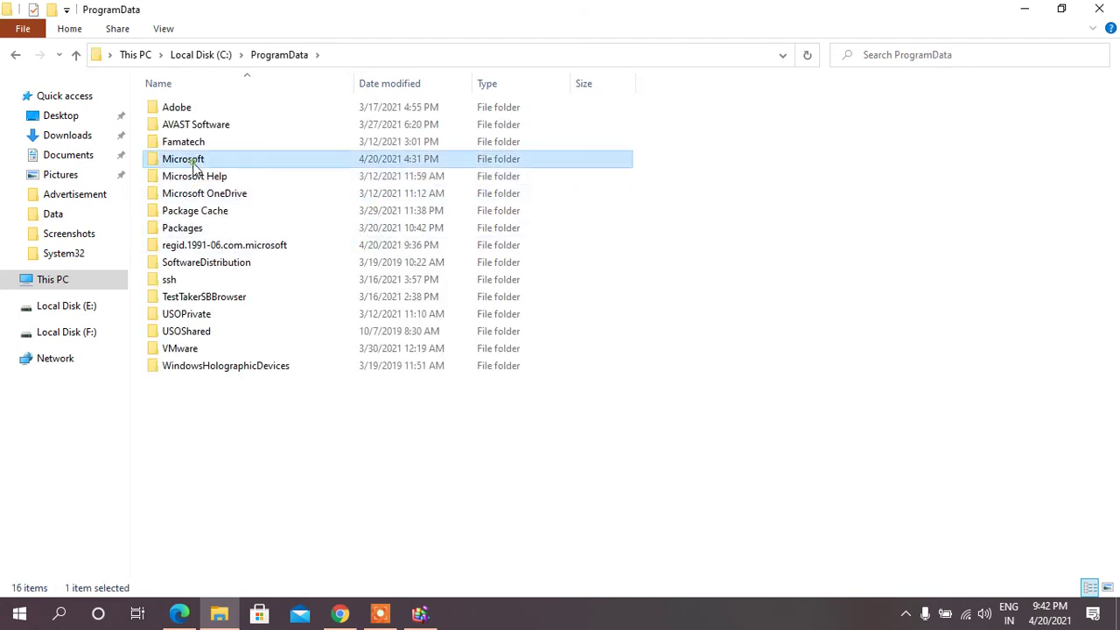
double_click(194, 163)
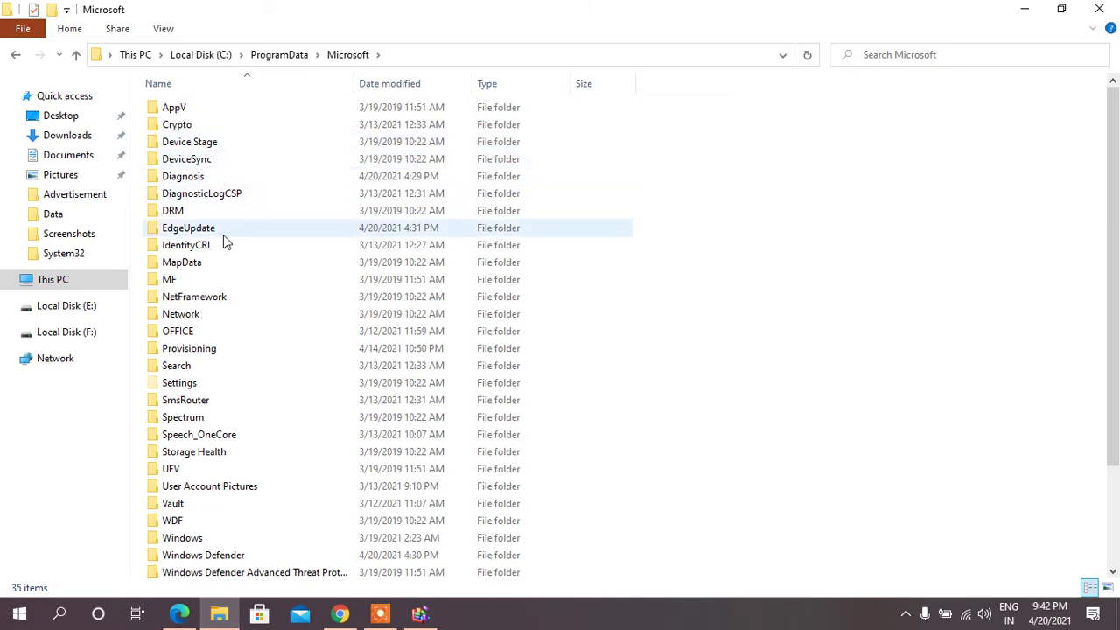
double_click(207, 372)
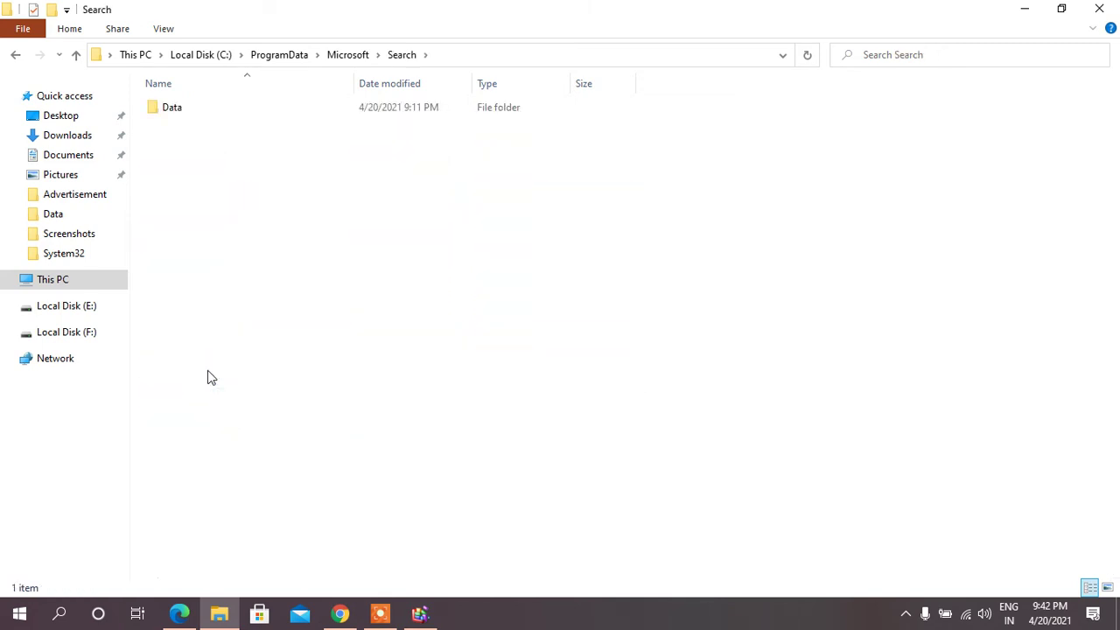
- Open Data\Applications\Windows with permanent folder access granted, select Windows.edb, and close the window
double_click(192, 110)
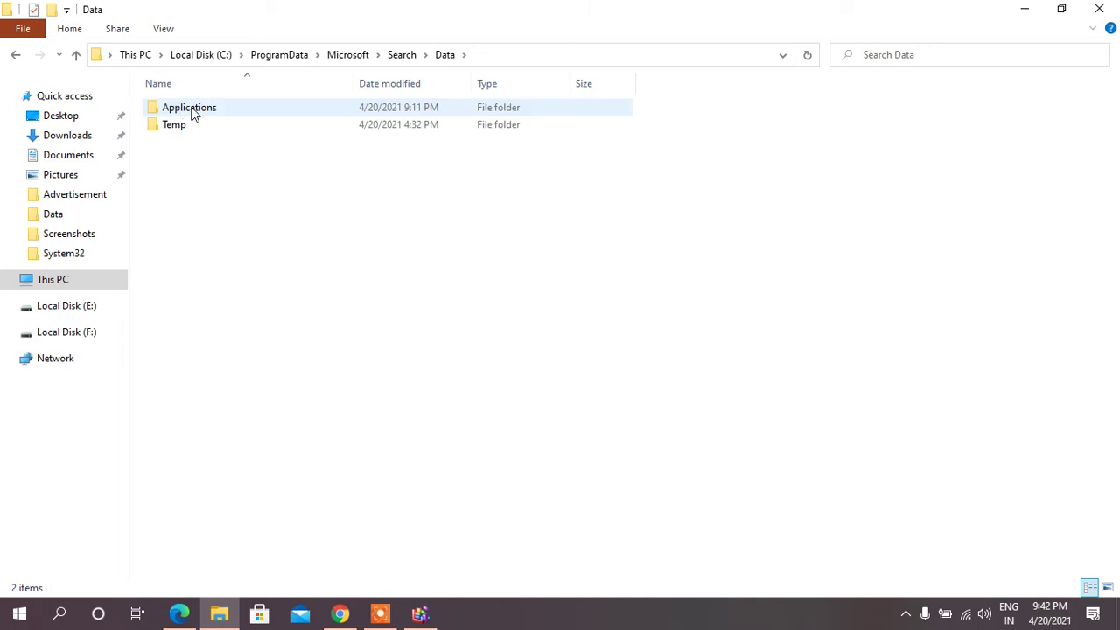
double_click(194, 112)
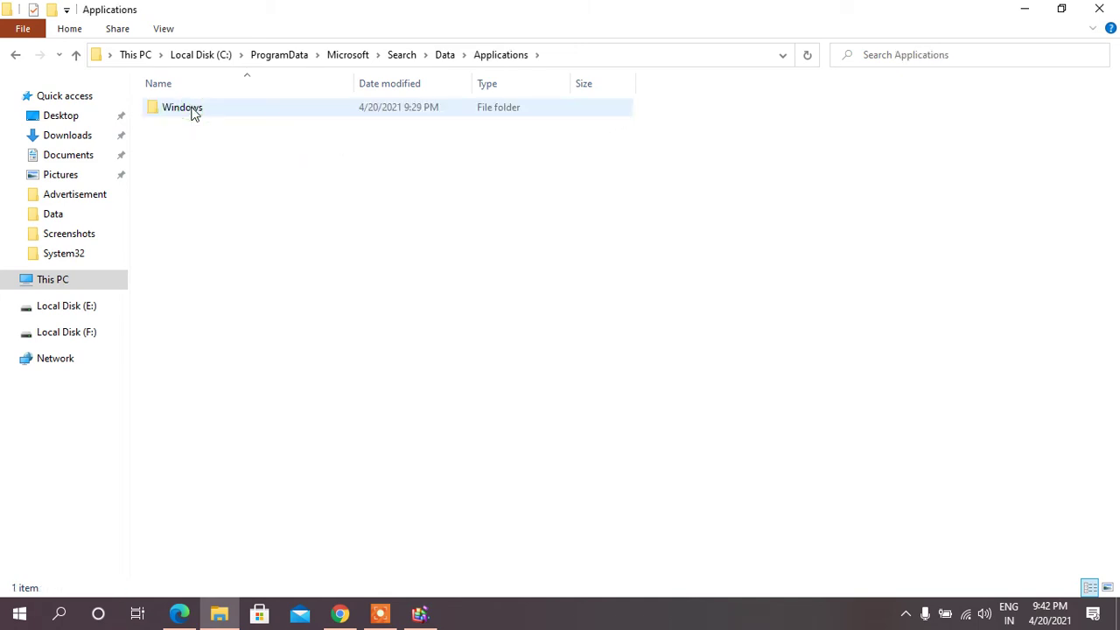
double_click(194, 112)
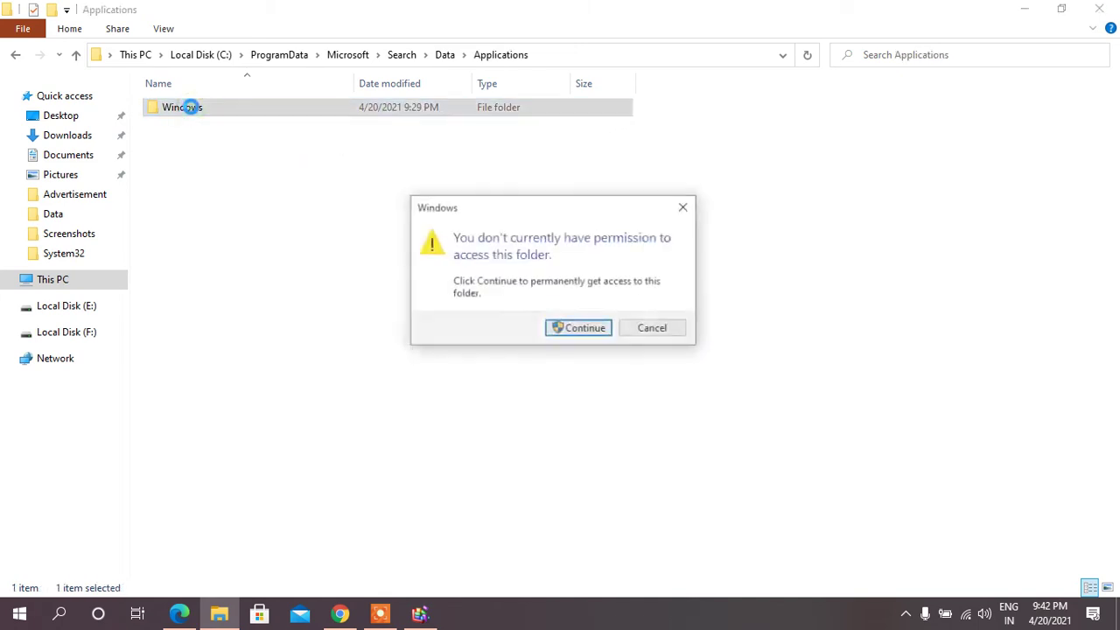
click(590, 334)
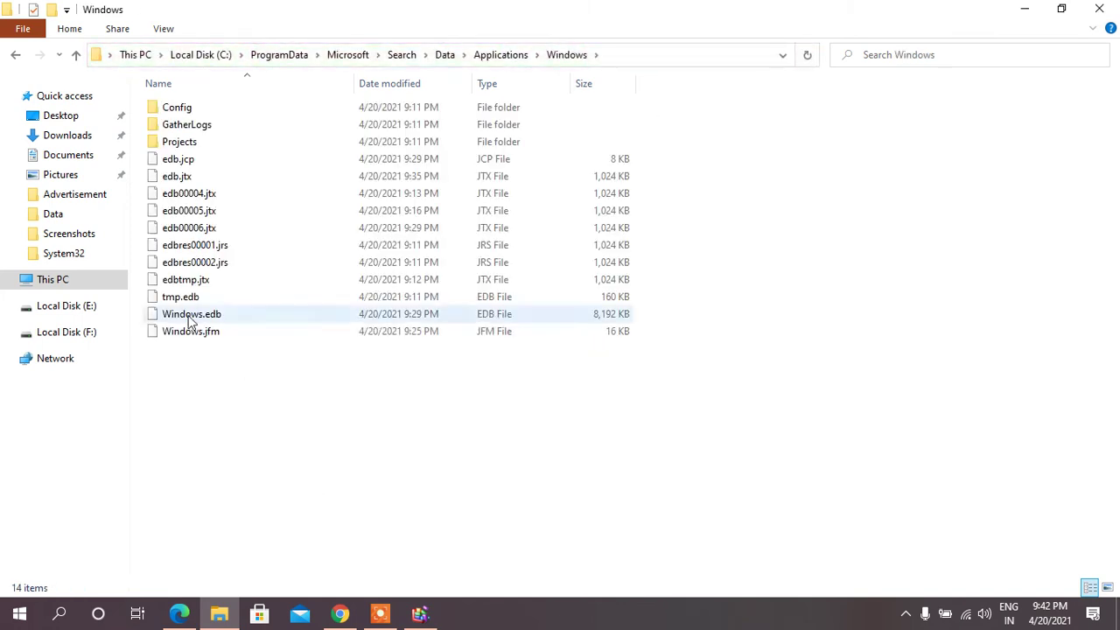
click(245, 323)
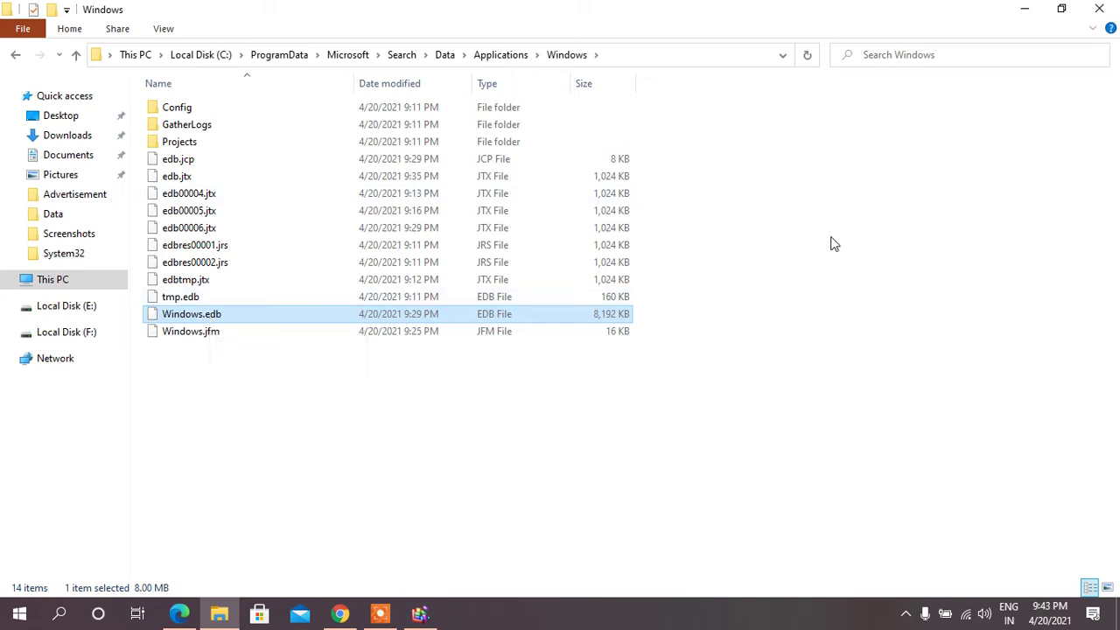
click(1104, 9)
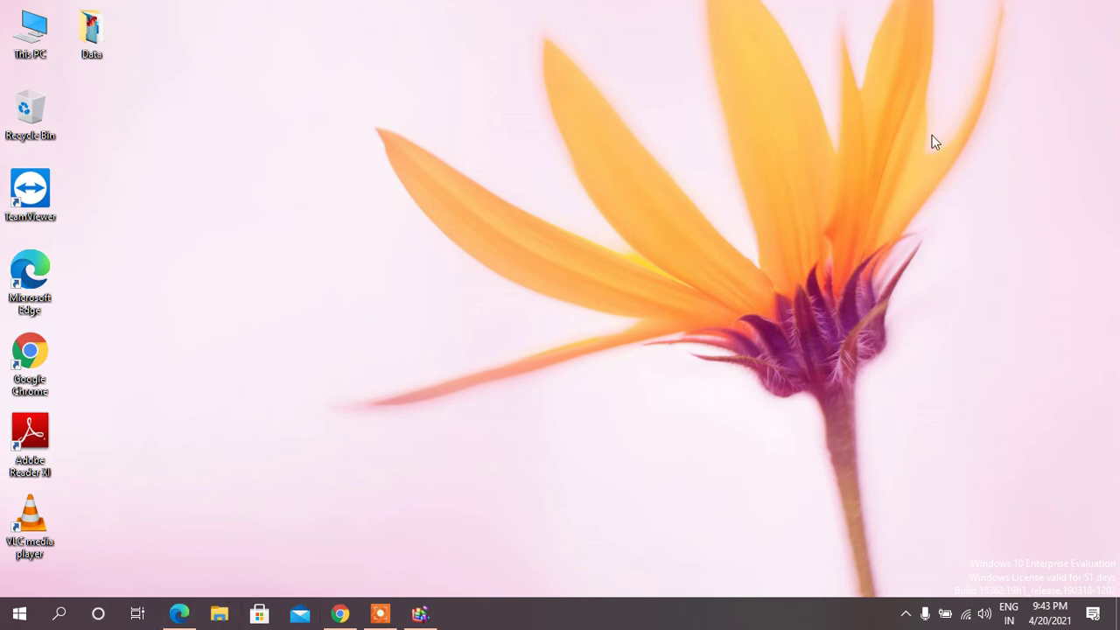
- Set the taskbar search to Hidden
click(44, 615)
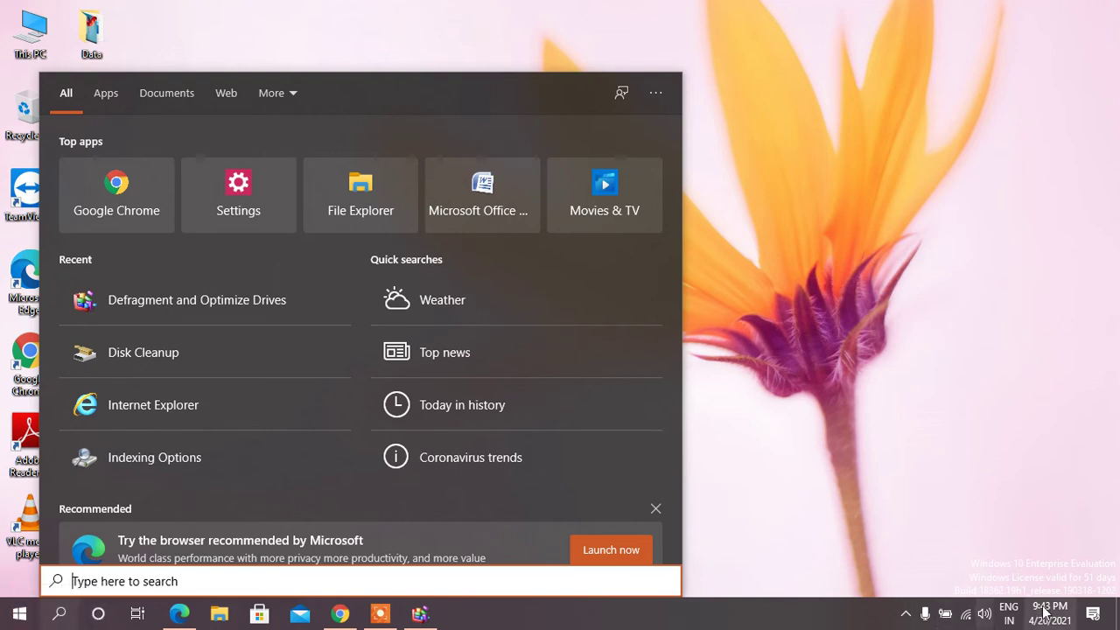
click(792, 616)
right_click(790, 617)
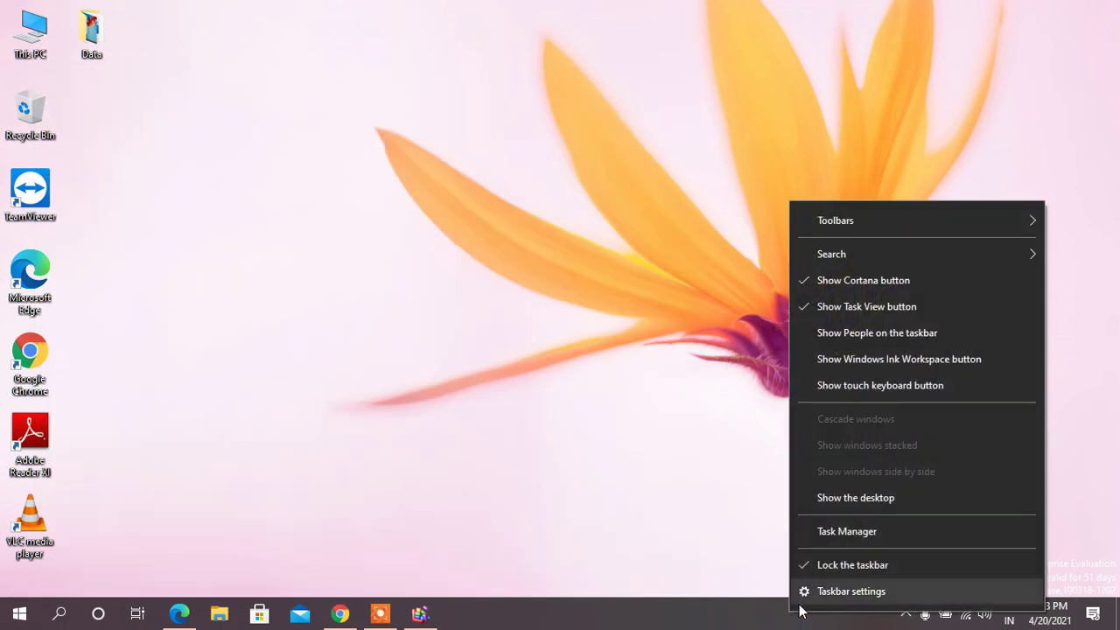
mouse_move(866, 258)
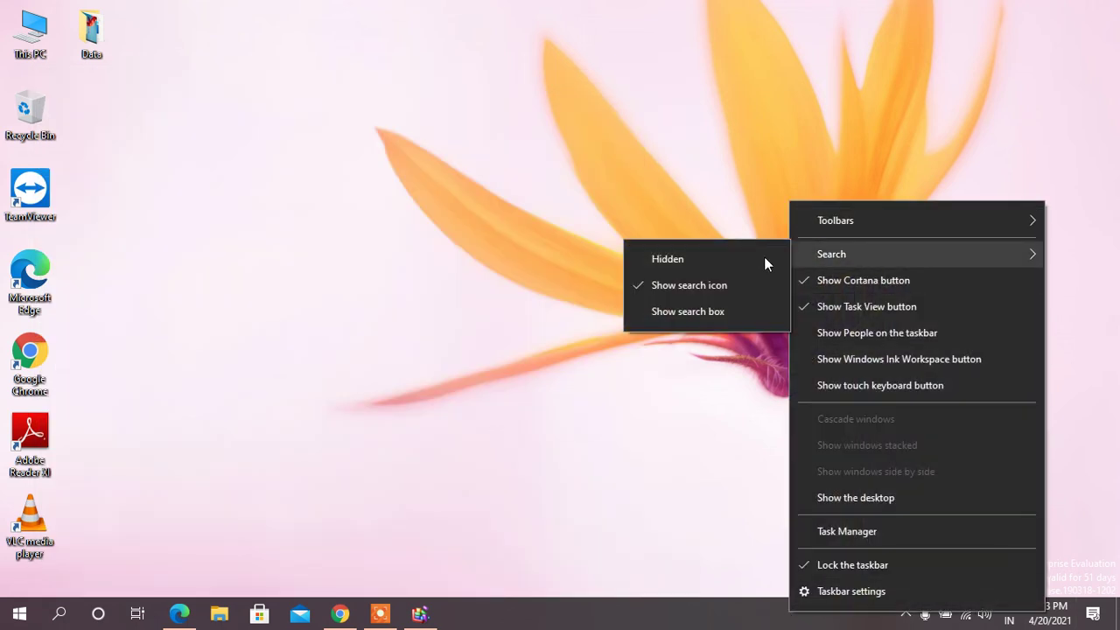
click(669, 260)
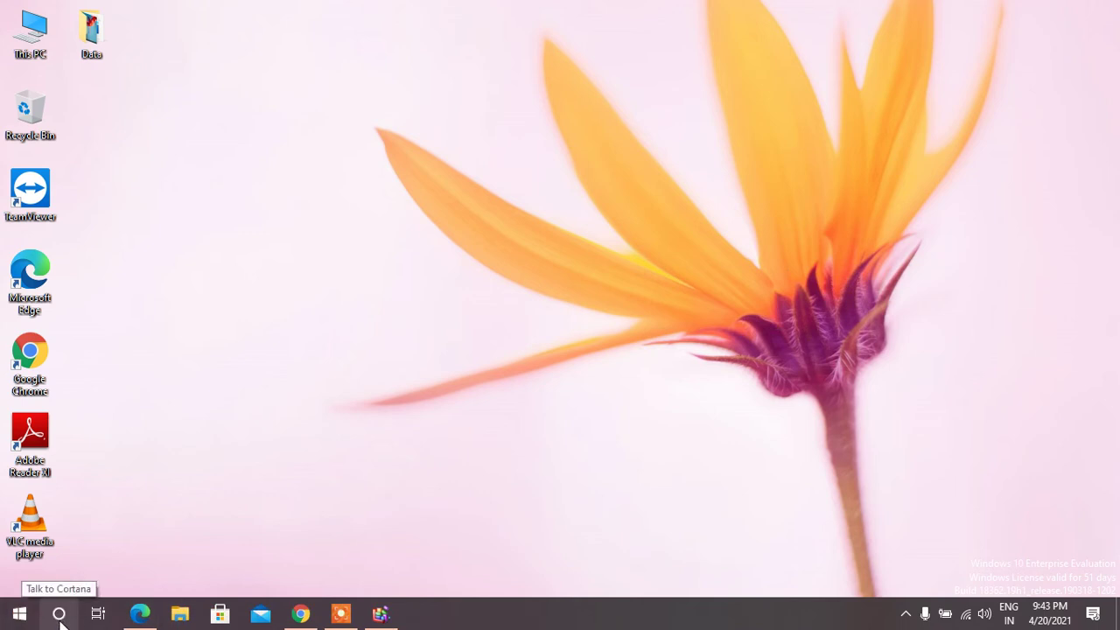
- Set the taskbar search to Show search icon
right_click(680, 626)
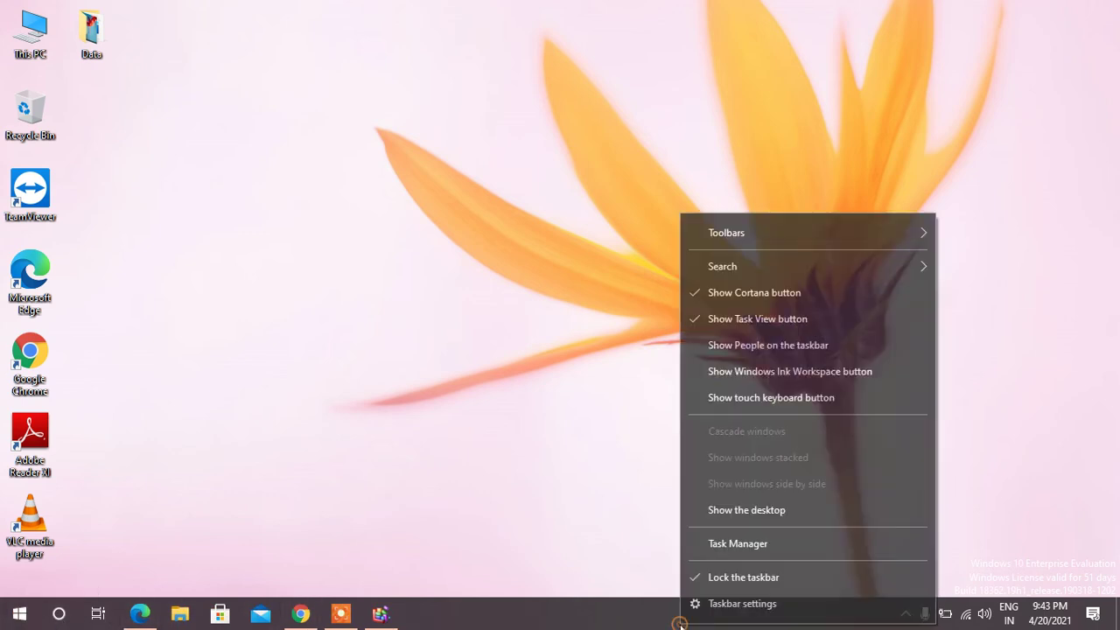
mouse_move(716, 262)
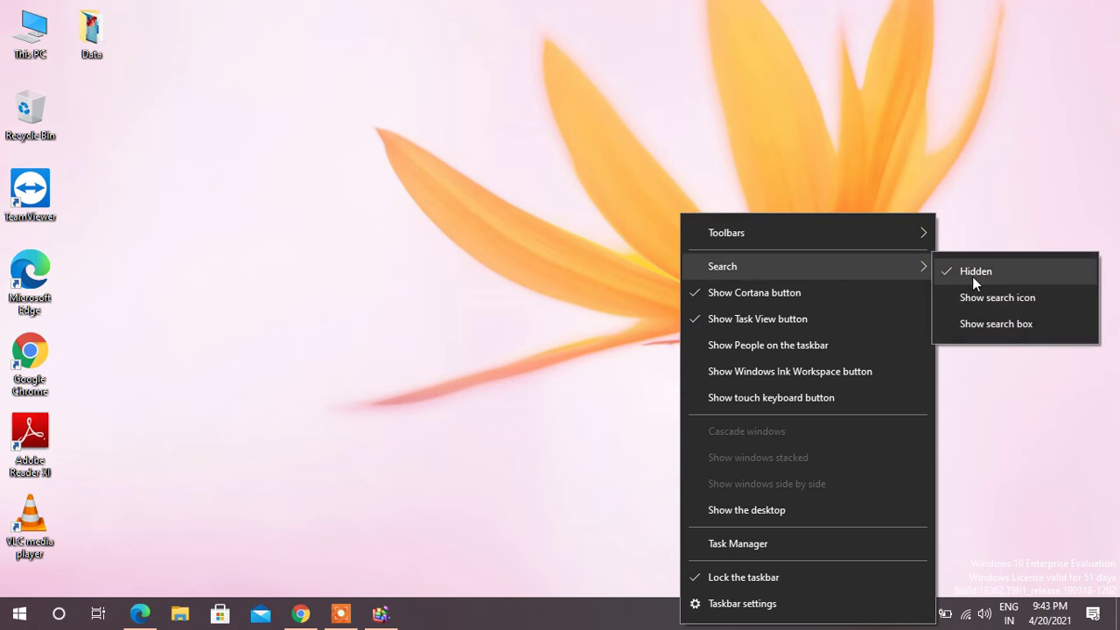
click(973, 302)
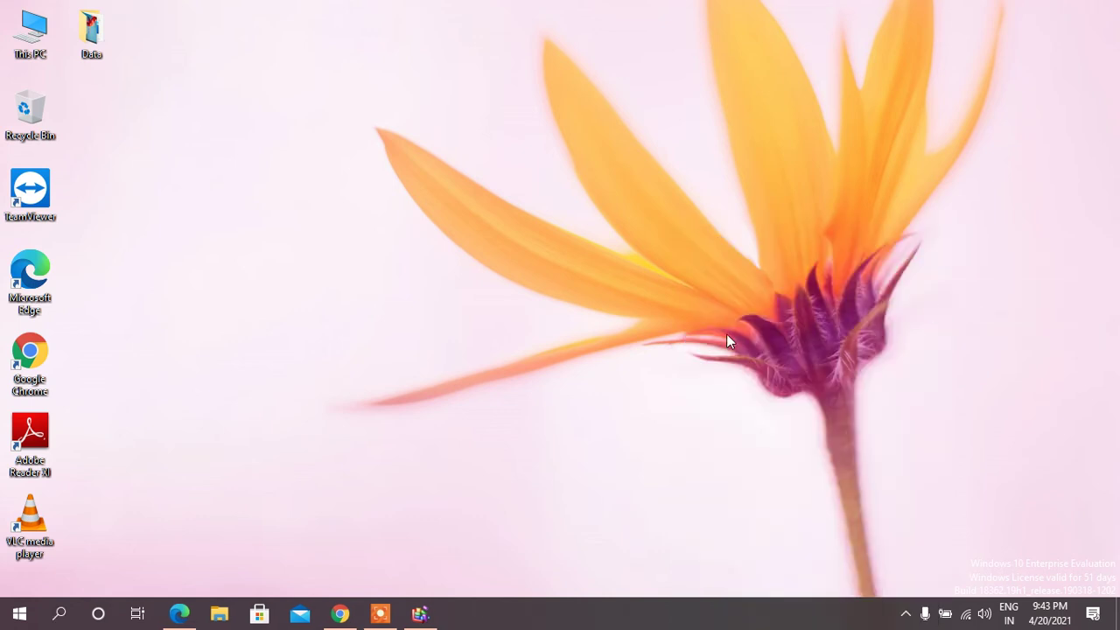
- Search Windows for "indexing" and open Indexing Options
click(61, 614)
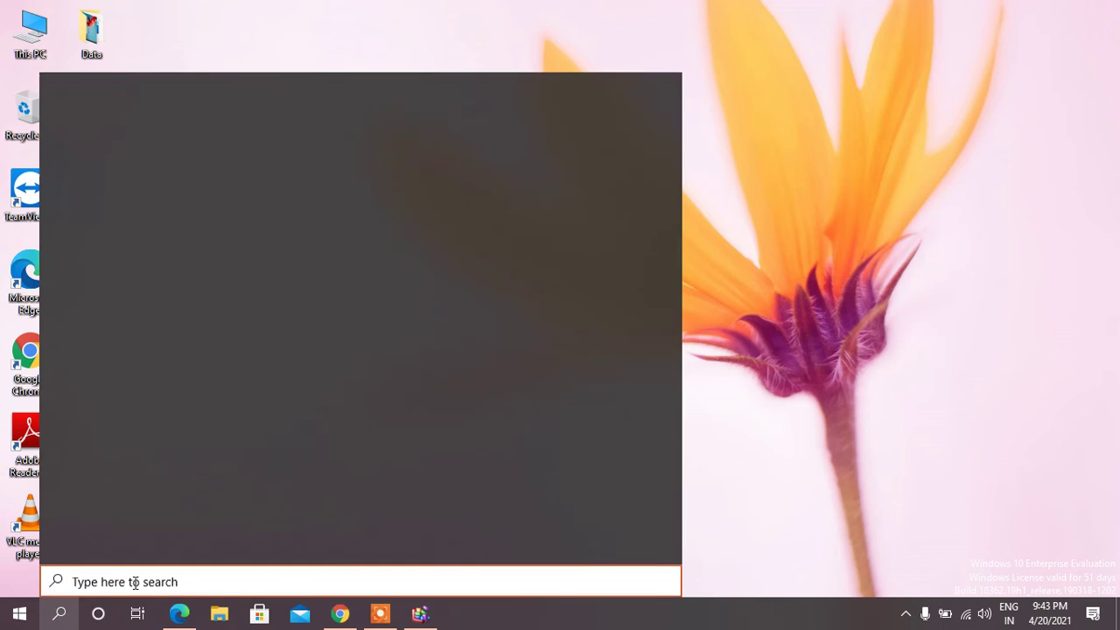
text(inde)
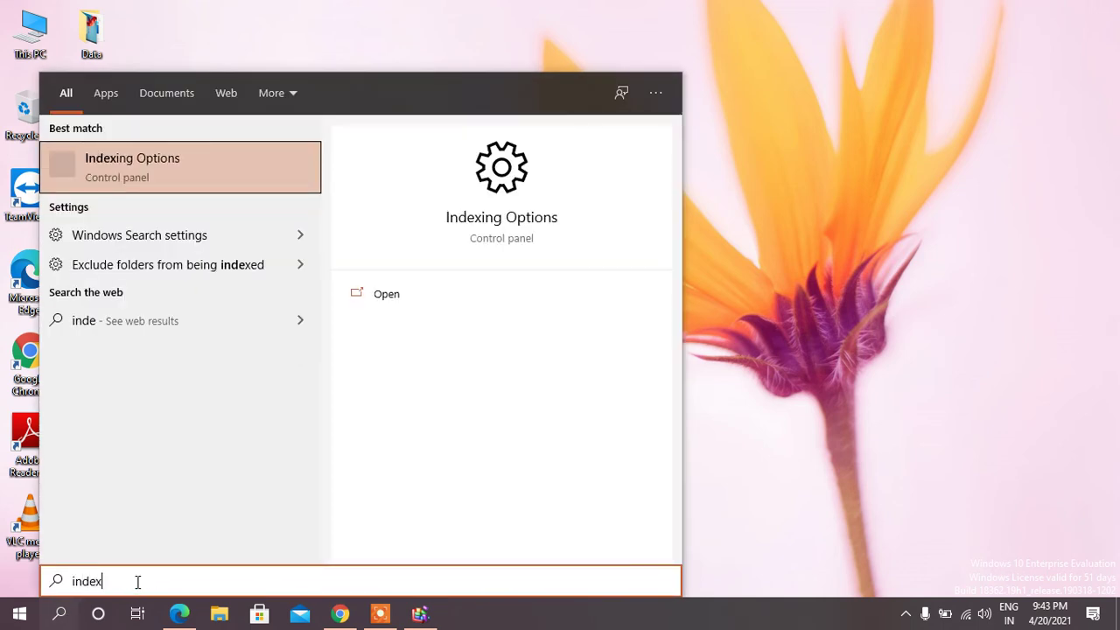
text(xing)
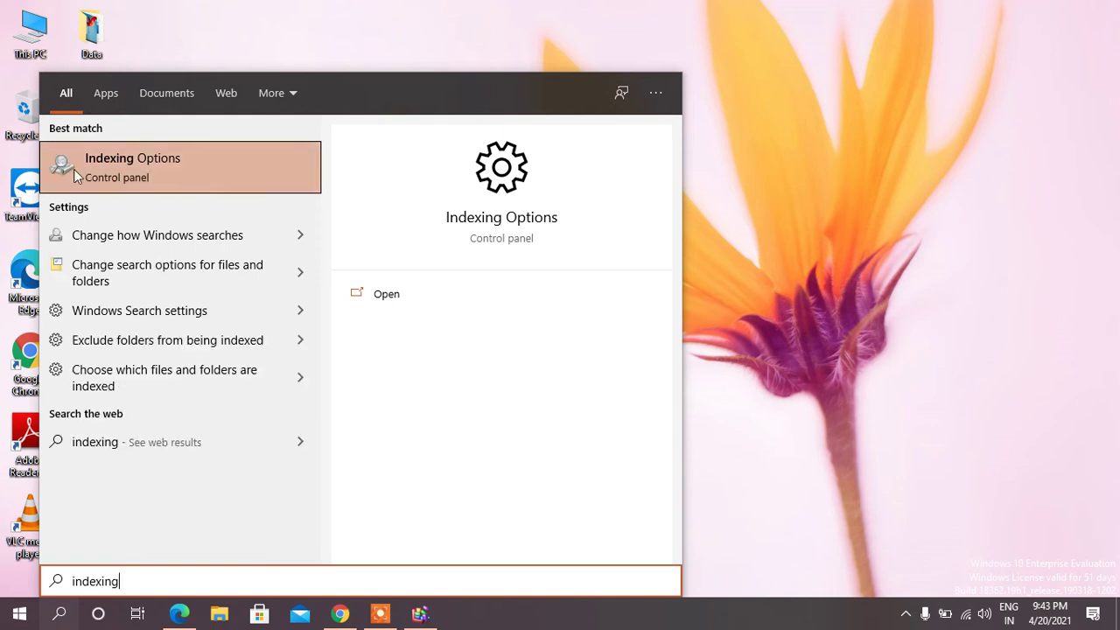
click(186, 172)
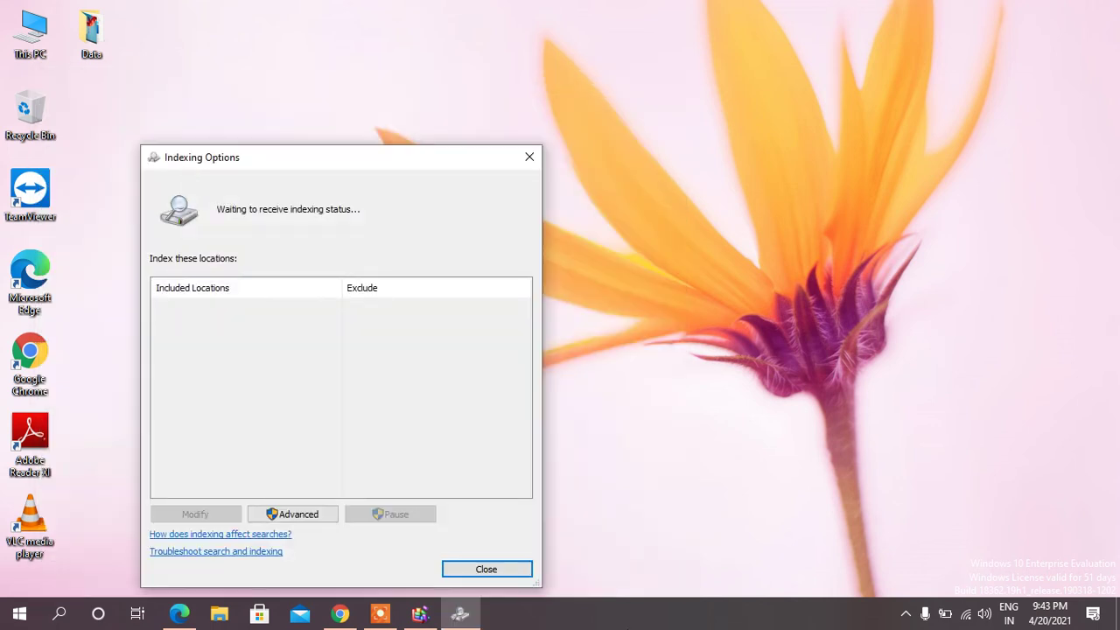
- Start an index rebuild from the advanced indexing options, cancel it at the confirmation, and close Indexing Options
click(310, 519)
click(314, 515)
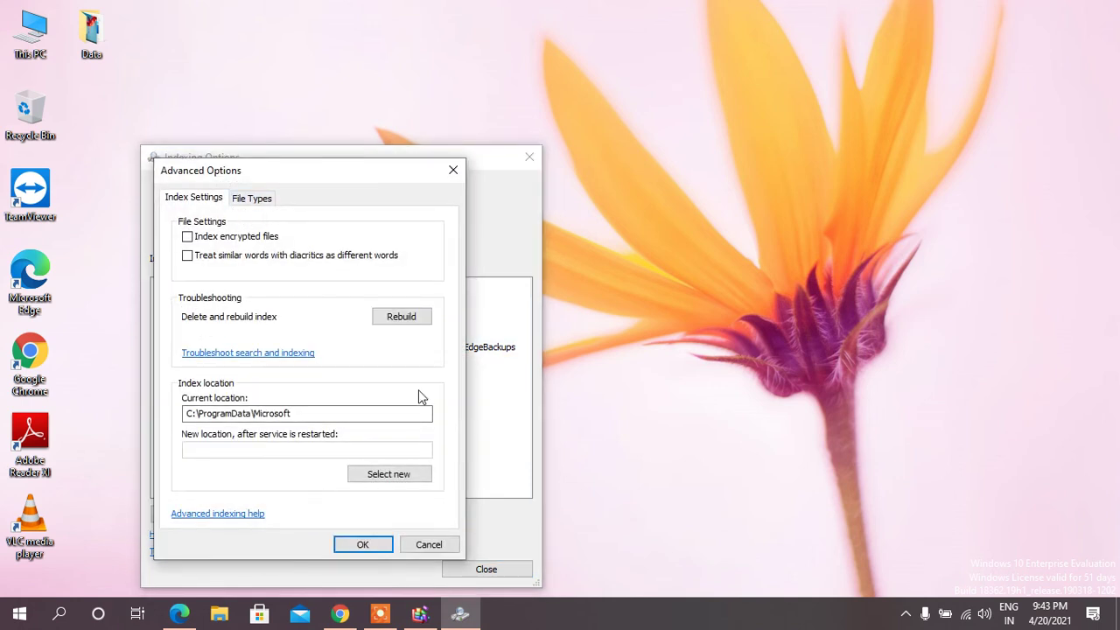
click(400, 319)
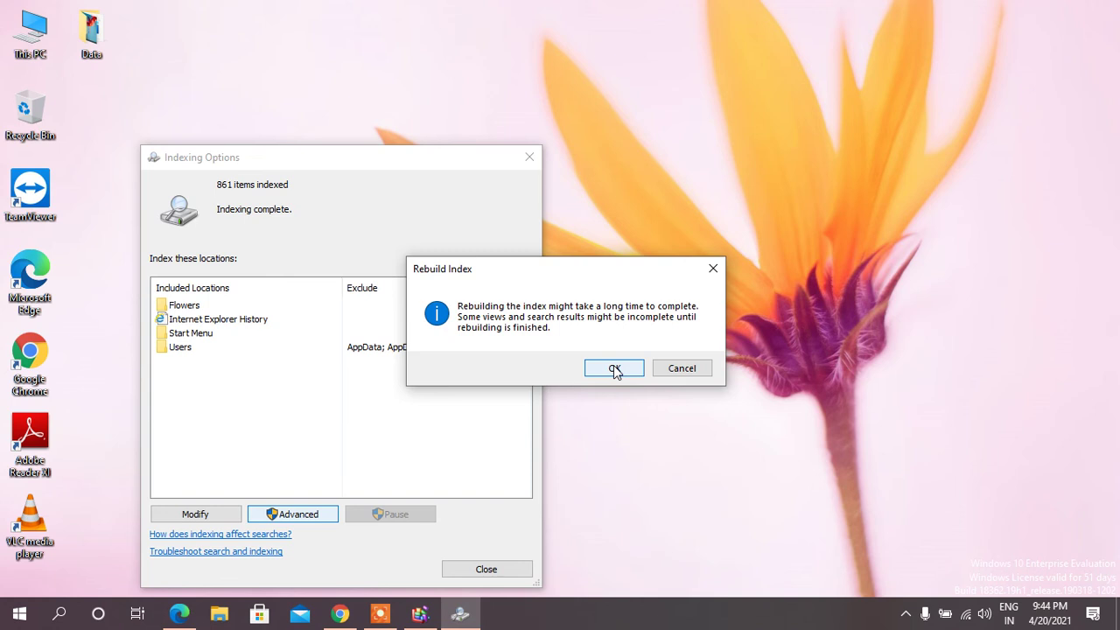
click(682, 369)
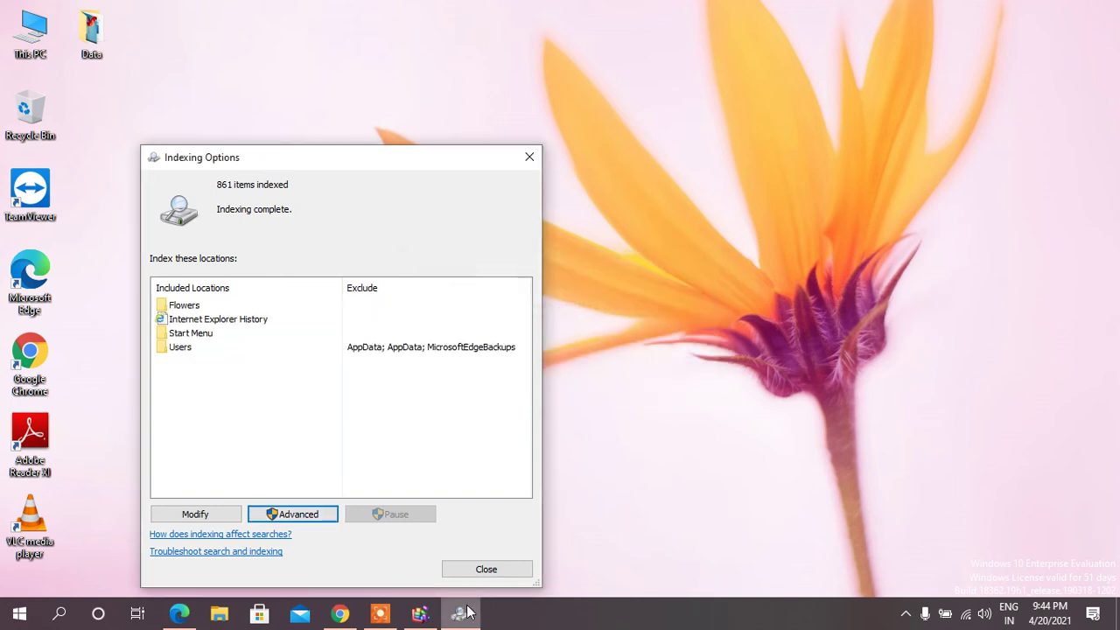
click(477, 573)
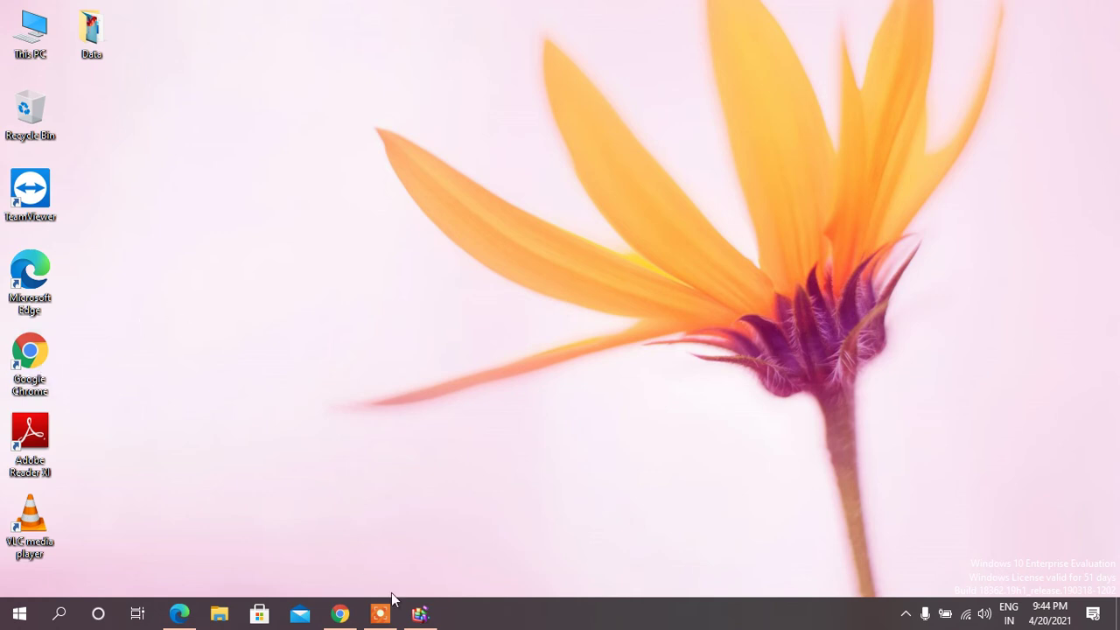
- Switch to Google Chrome and open its full browsing history page
mouse_move(338, 619)
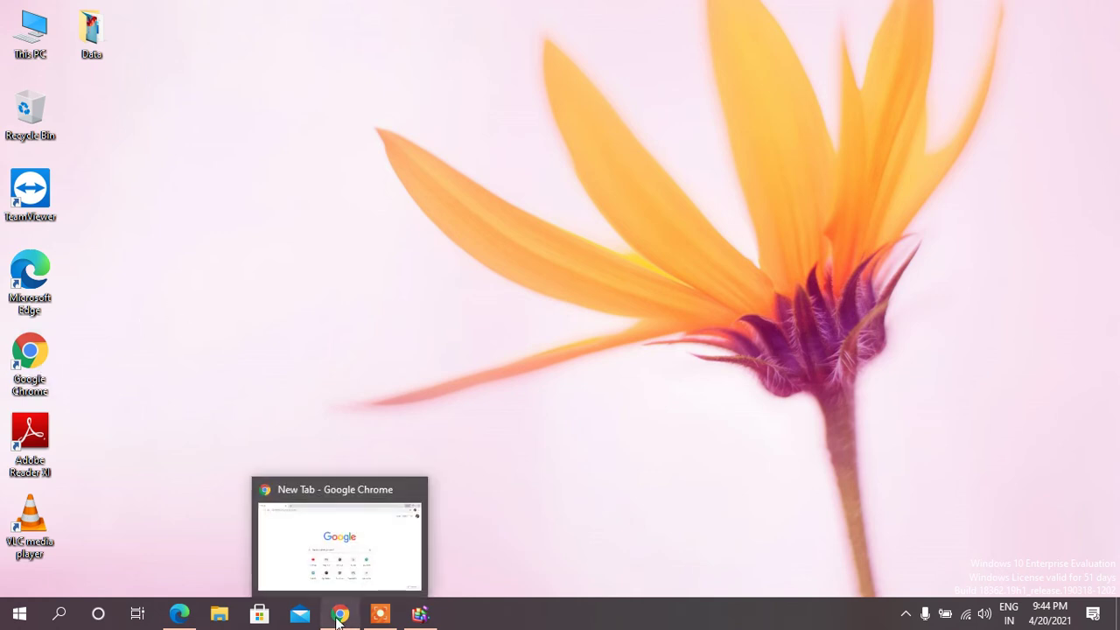
click(339, 618)
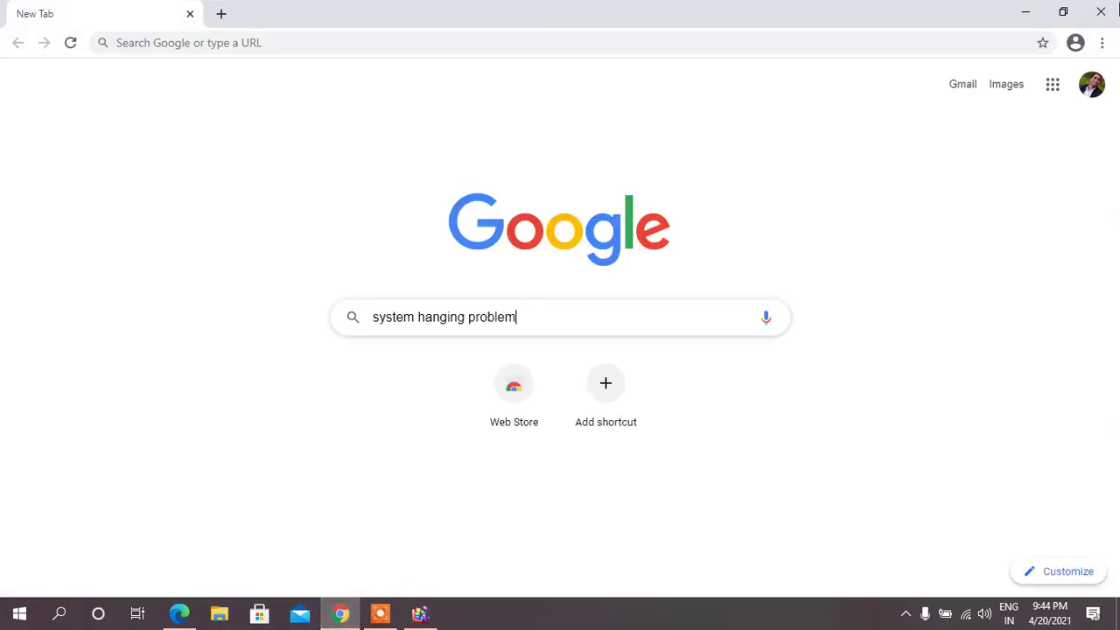
click(1101, 43)
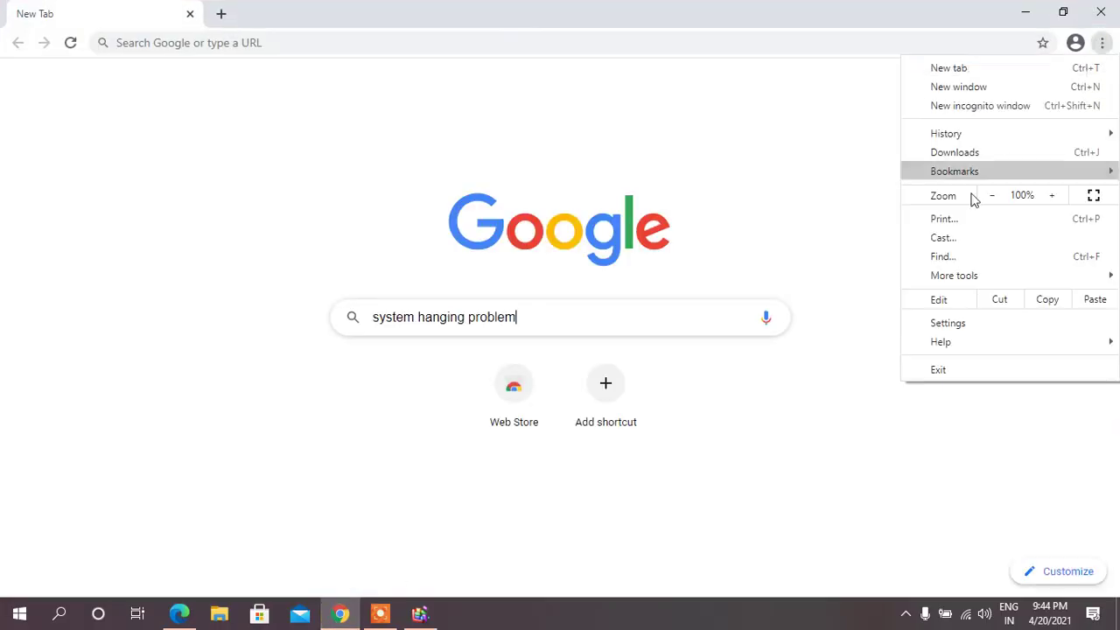
mouse_move(969, 133)
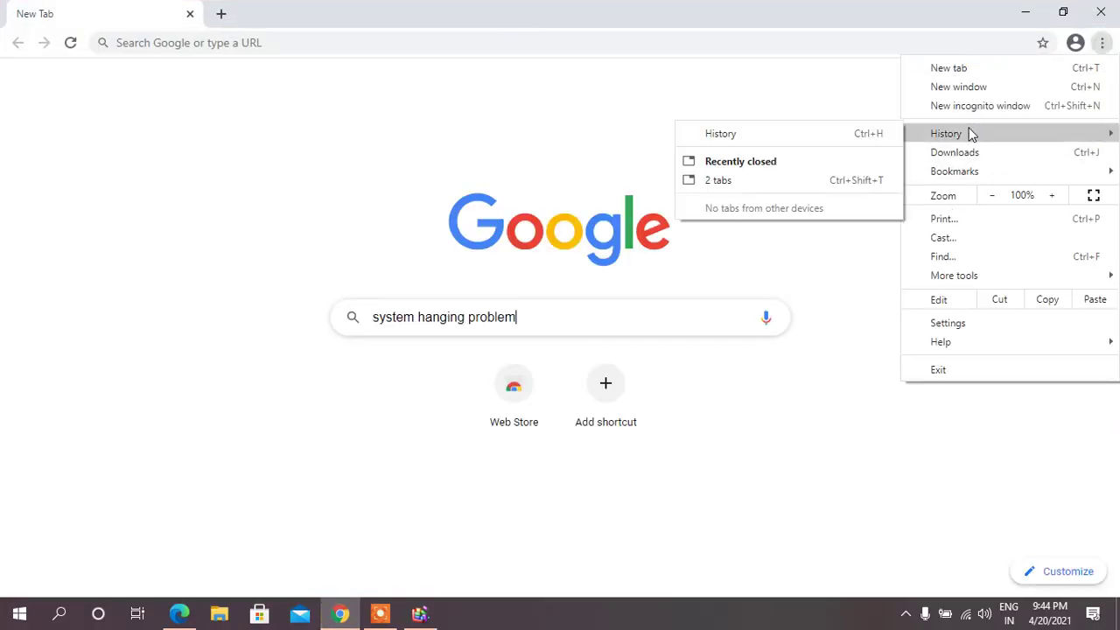
click(760, 133)
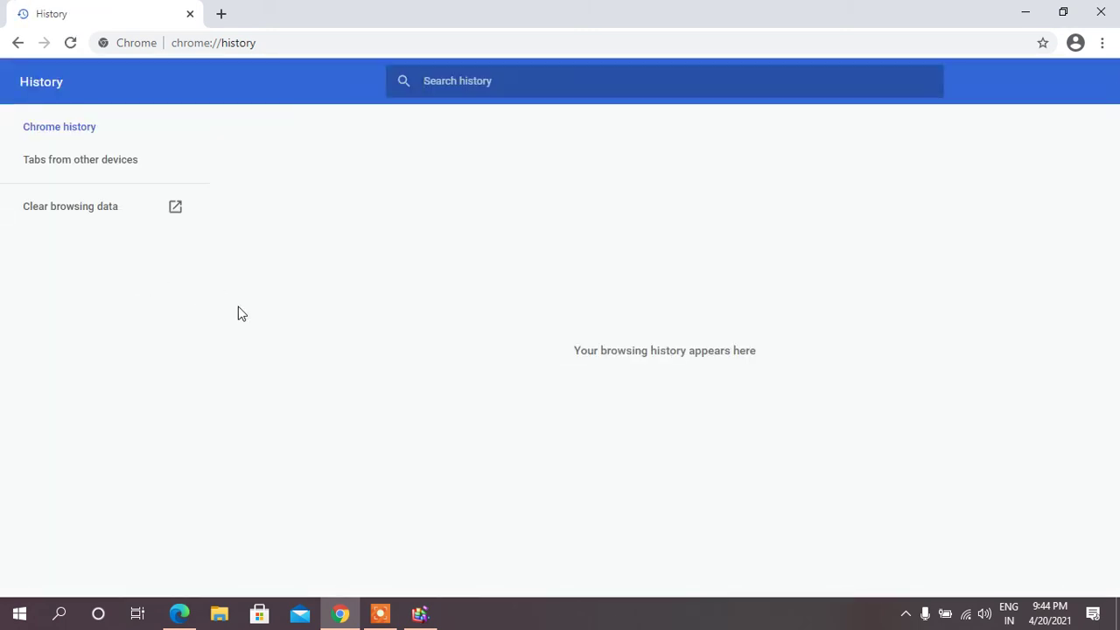
- Clear Chrome's browsing history, cookies and cached images and files for All time, and close the browser
click(91, 210)
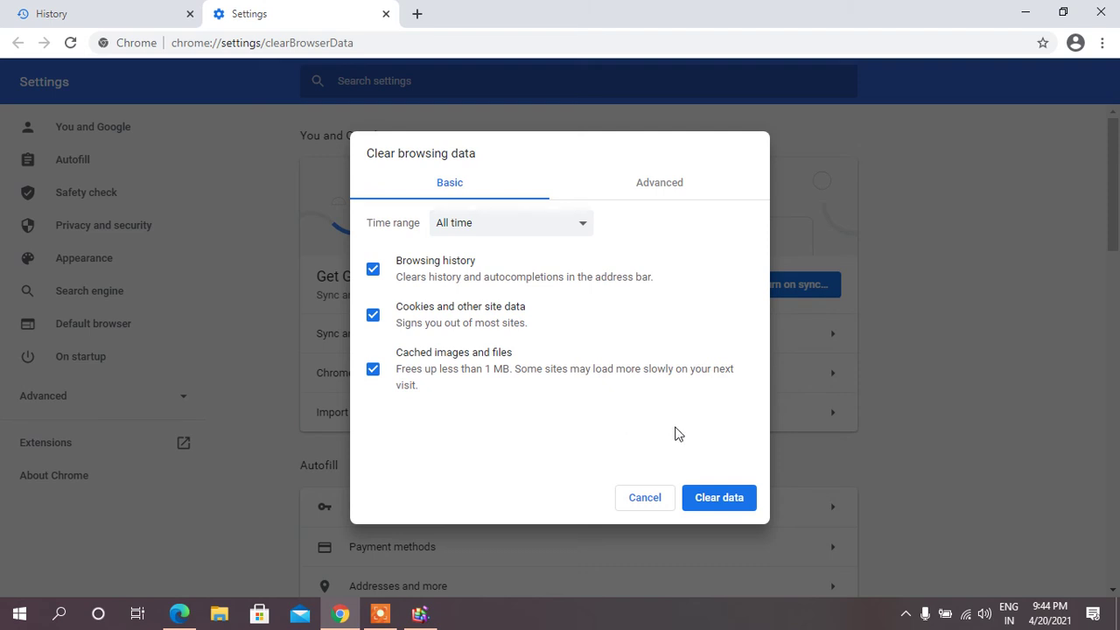
click(709, 495)
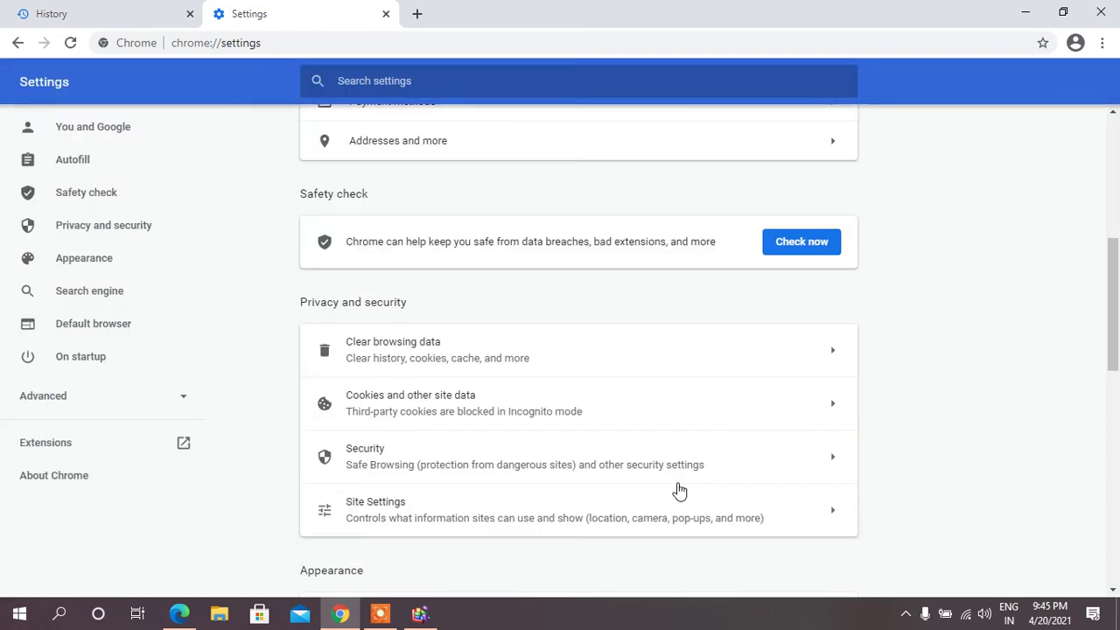
click(1113, 9)
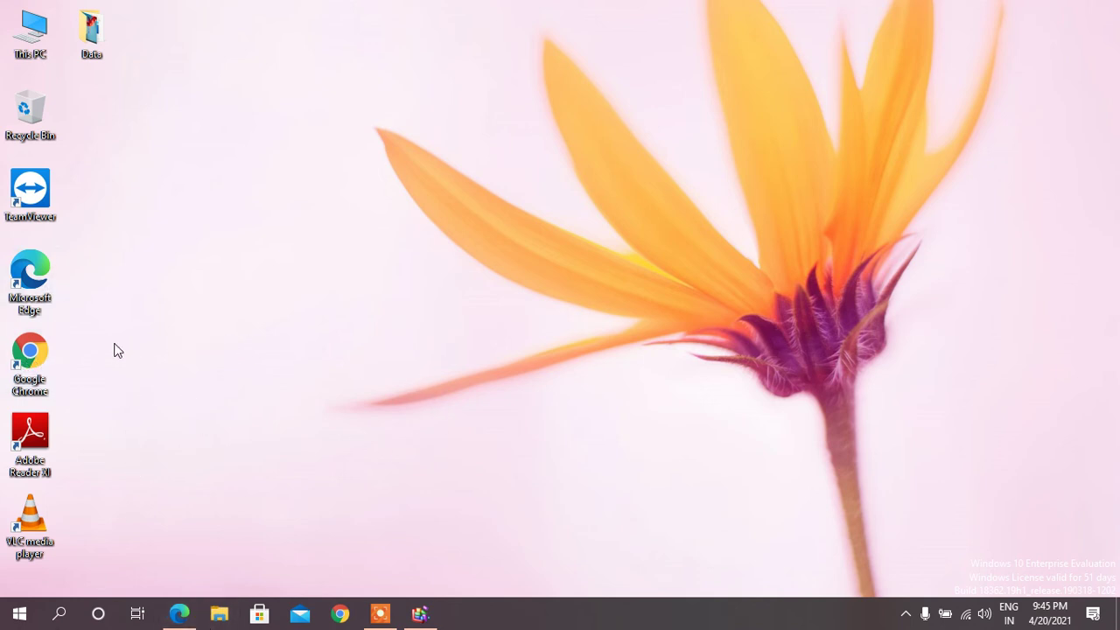
- Switch to Microsoft Edge and open the Clear browsing data dialog from its history
click(178, 613)
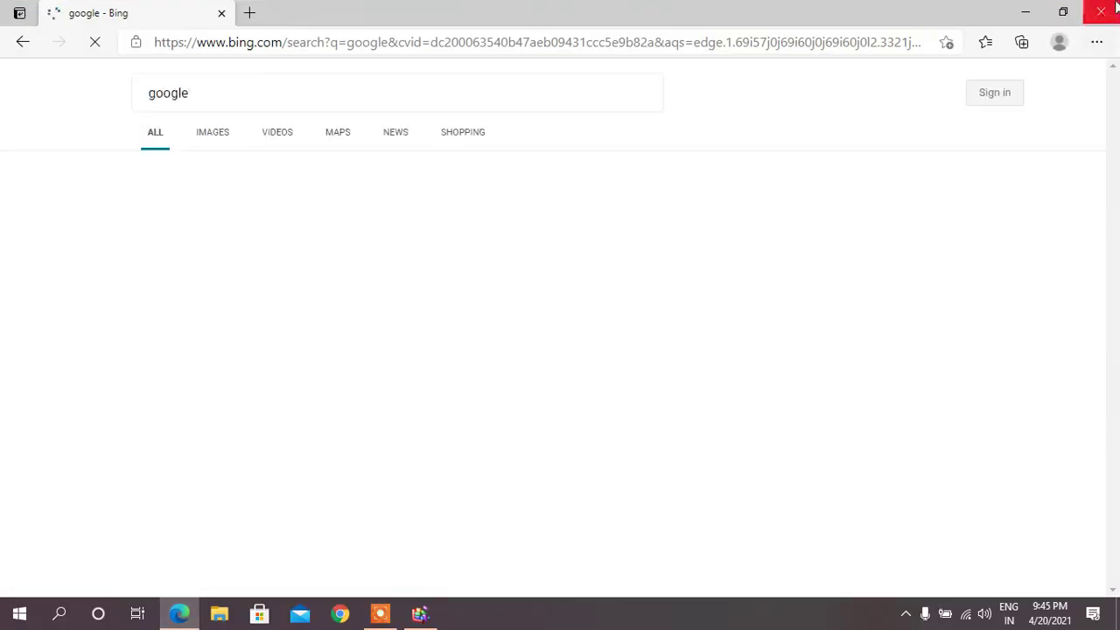
click(1096, 43)
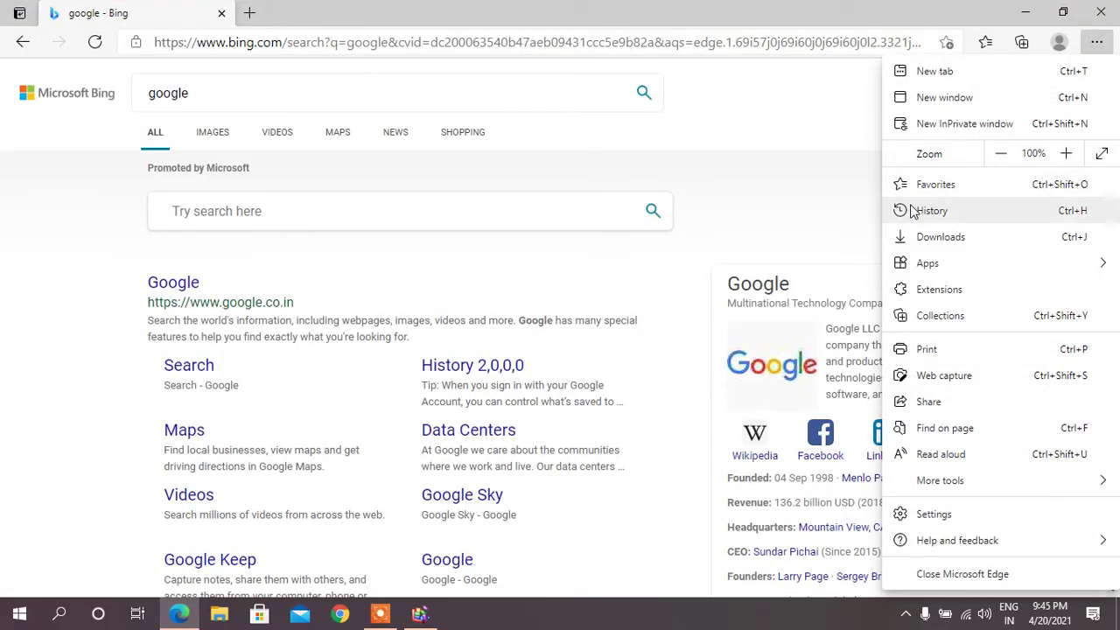
click(952, 215)
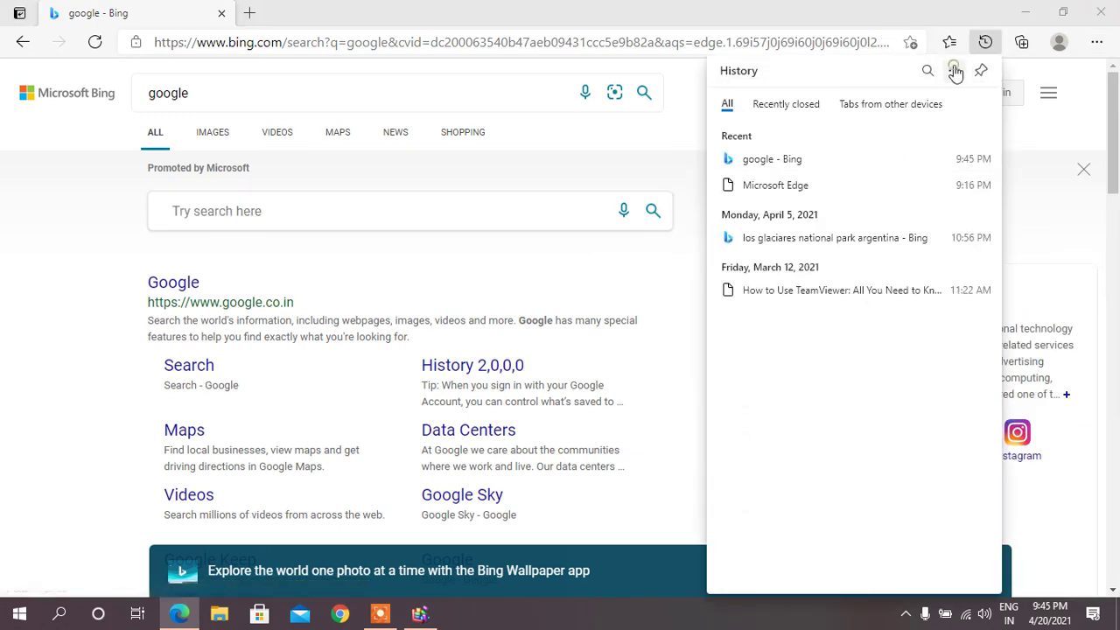
click(953, 70)
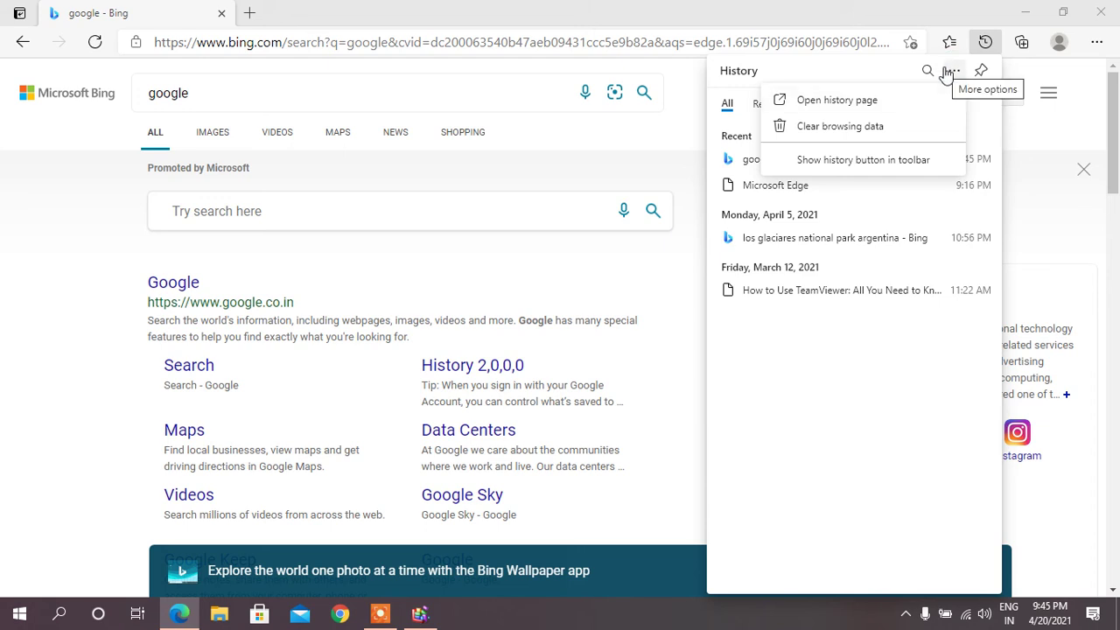
click(1095, 44)
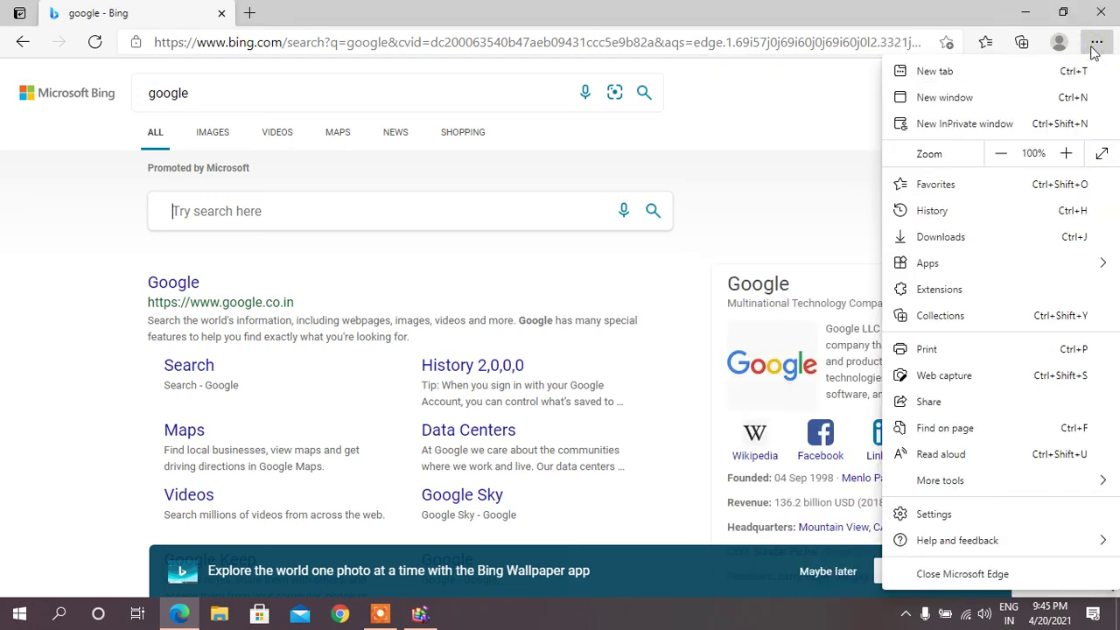
click(924, 212)
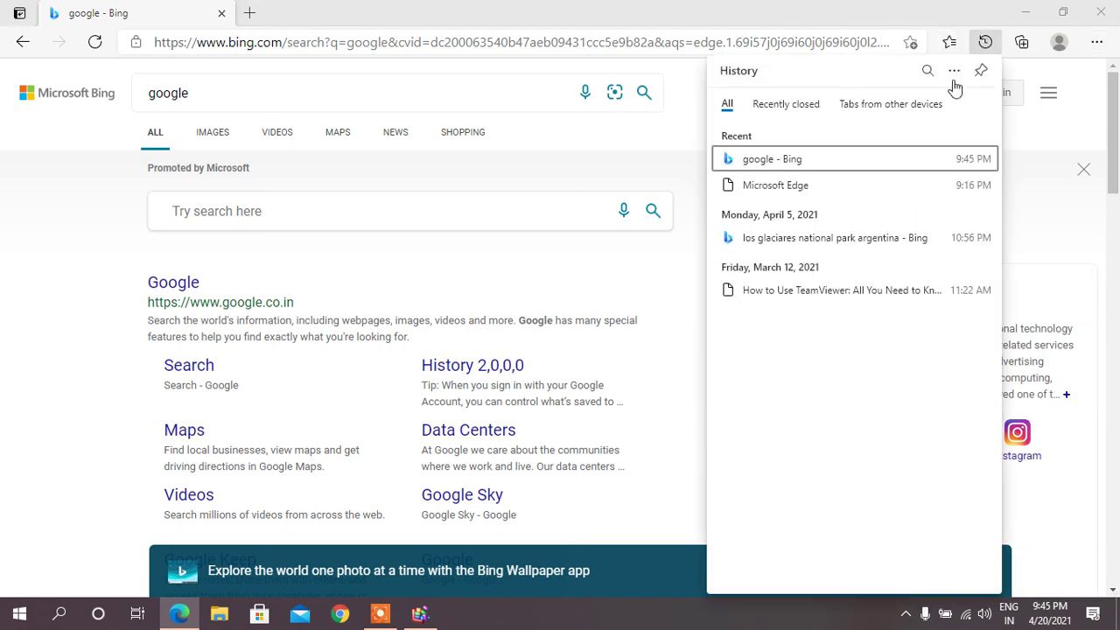
click(955, 72)
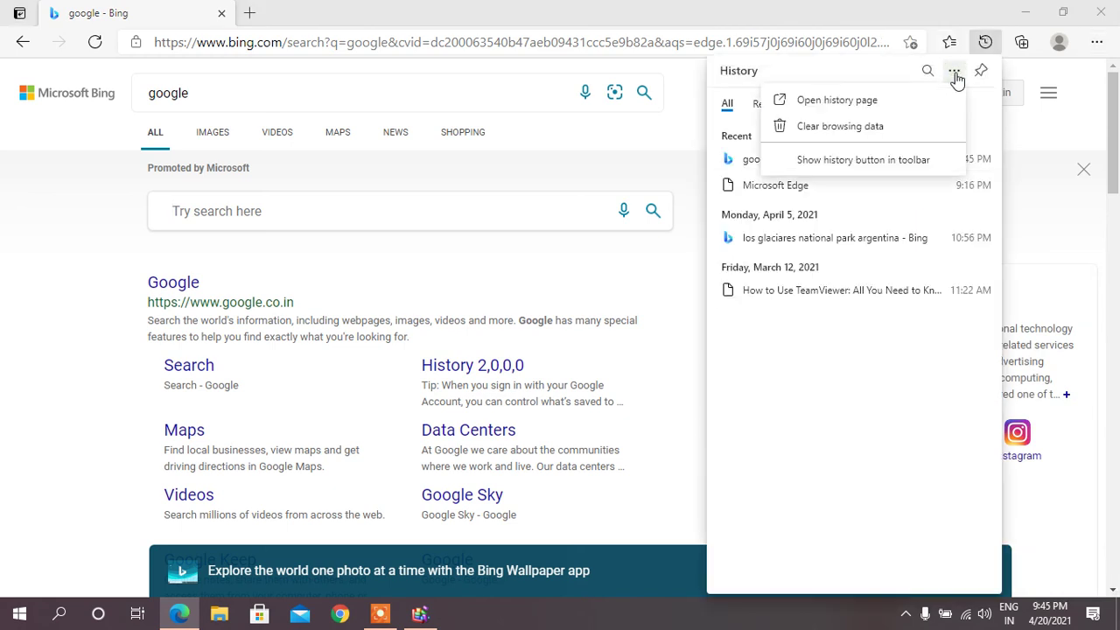
click(858, 132)
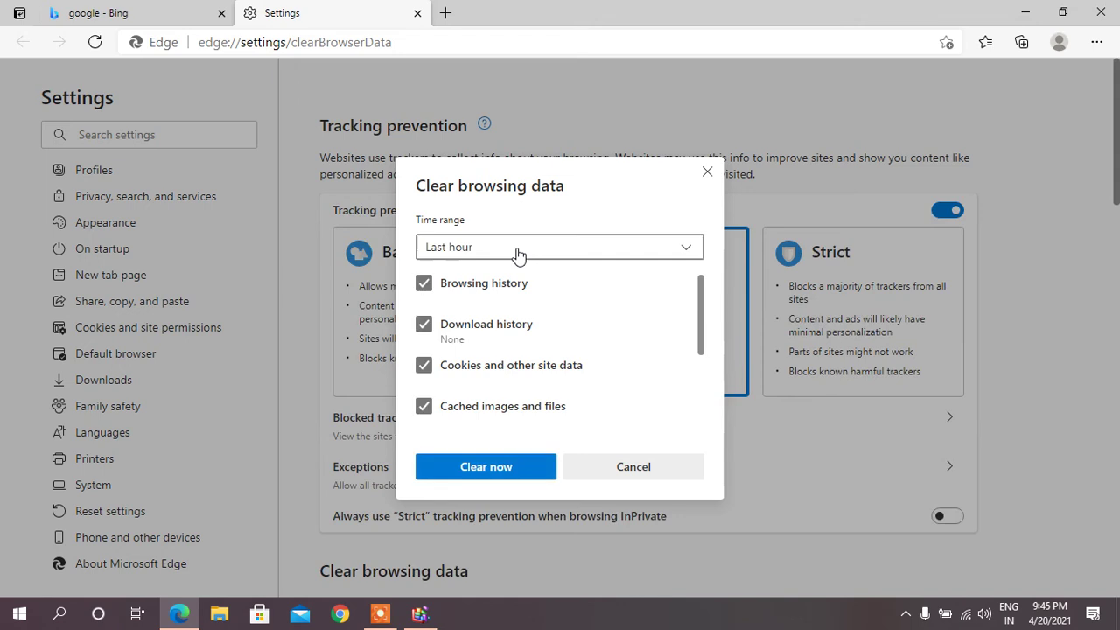
- Clear Edge's browsing history, download history, cookies and cached files for the Last hour range, and close the browser
click(517, 249)
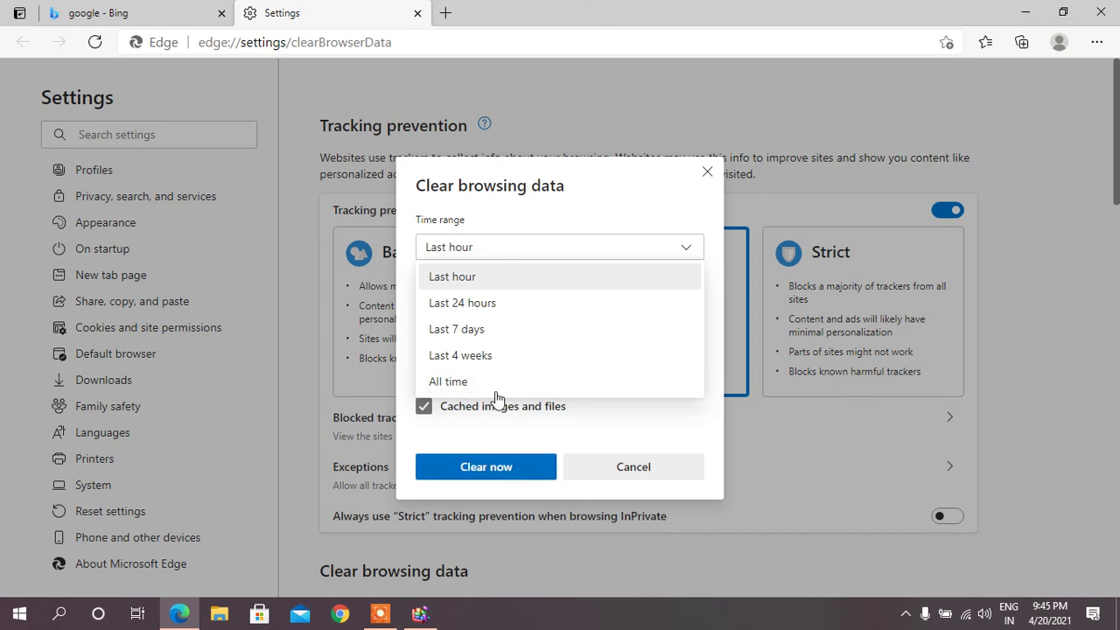
click(469, 383)
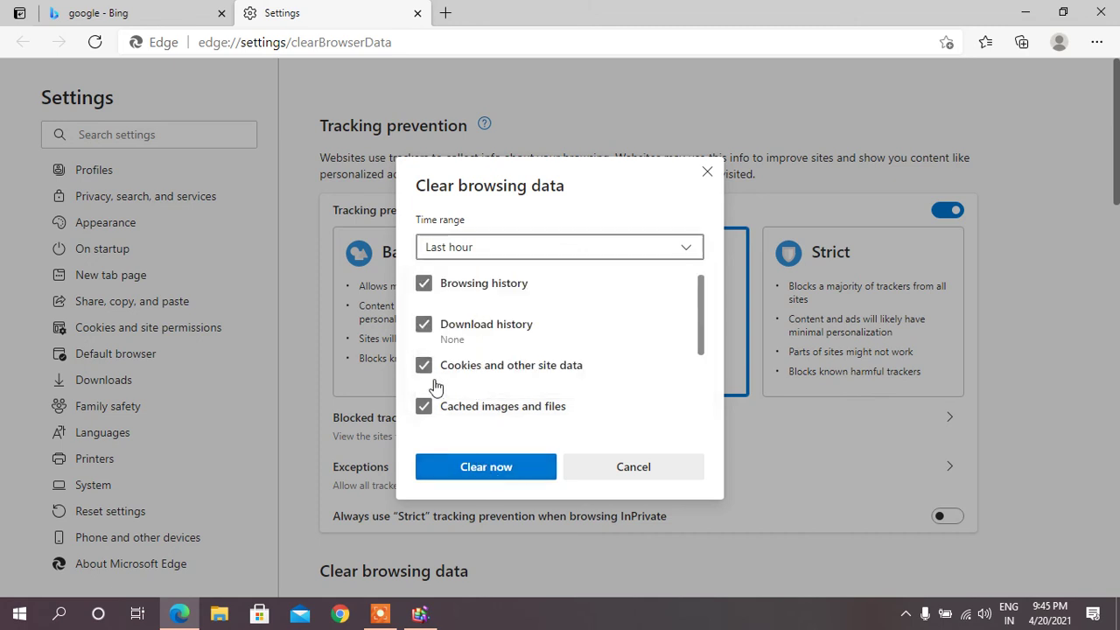
click(475, 468)
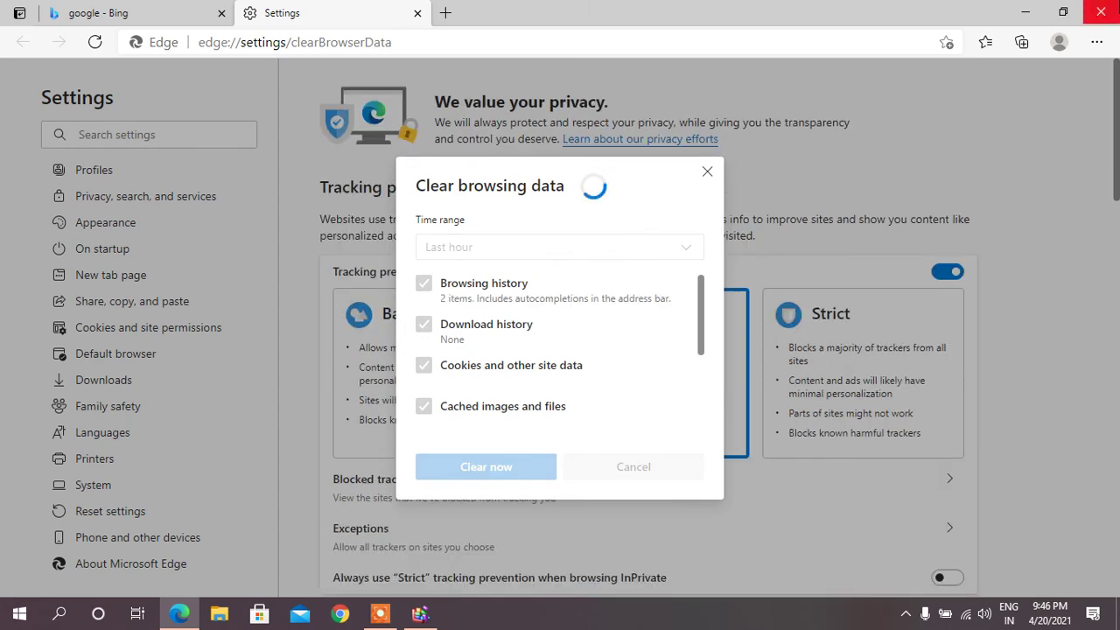
click(1095, 13)
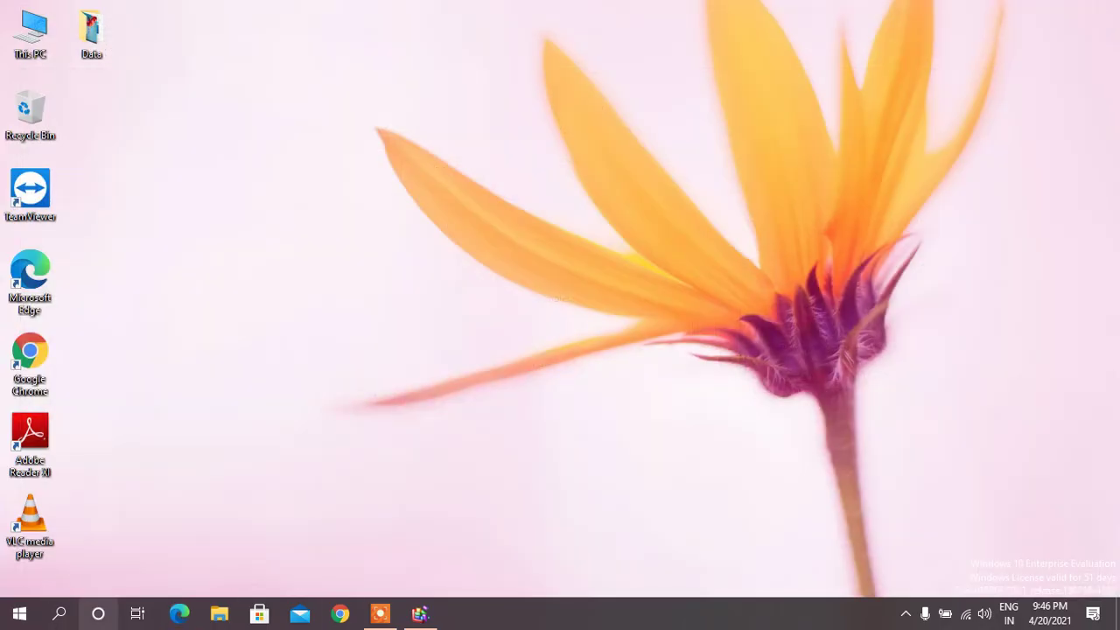
- Search Windows for "ie" and open Internet Explorer
click(63, 614)
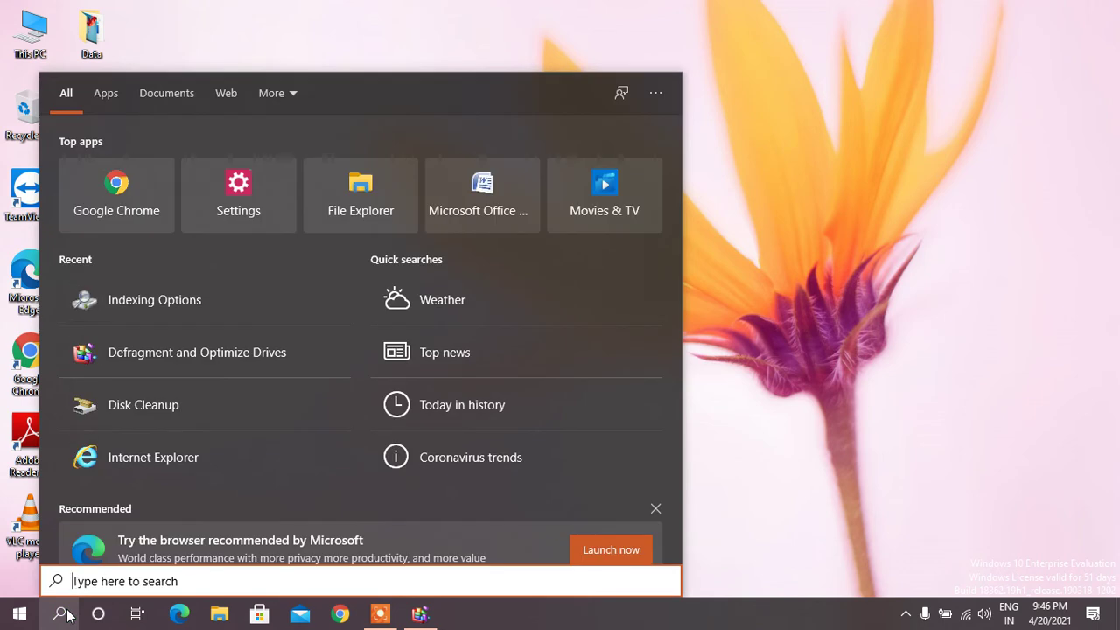
text(ie)
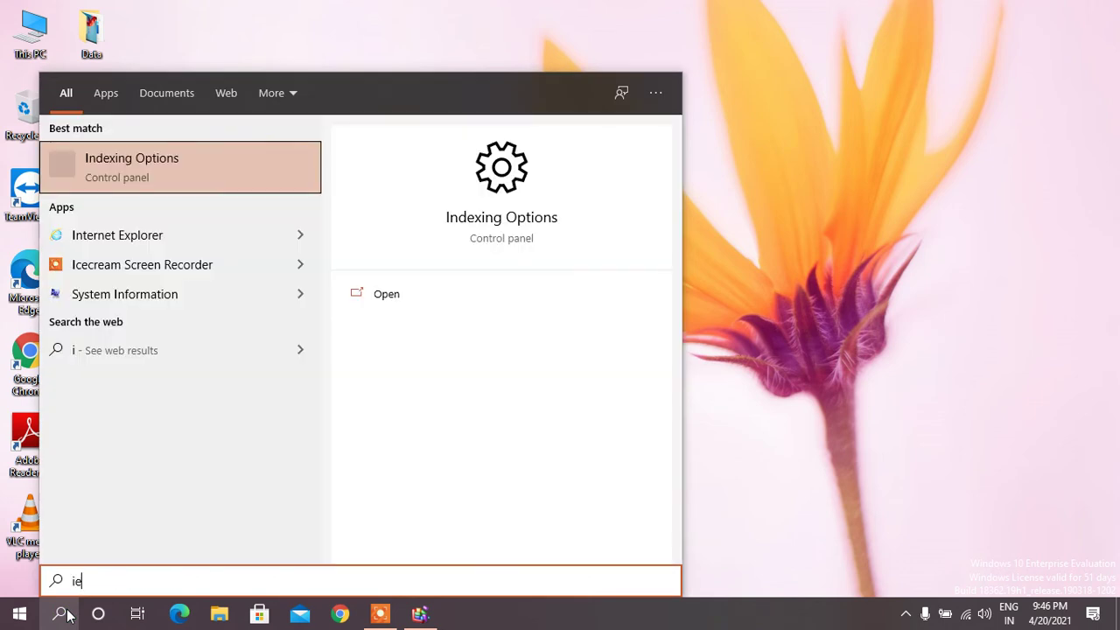
click(131, 226)
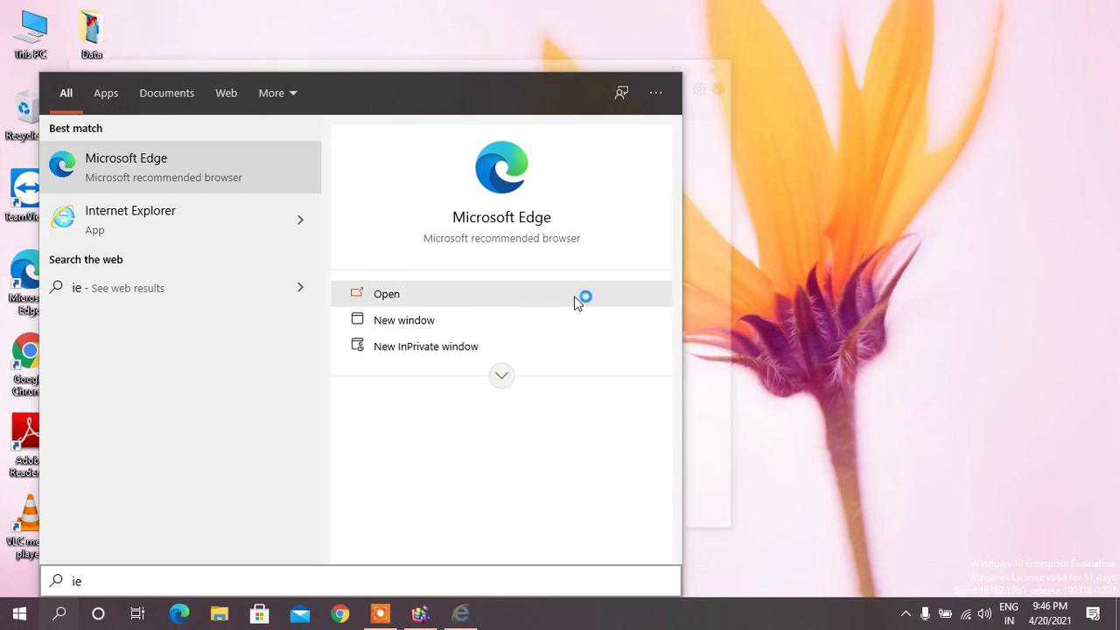
click(728, 155)
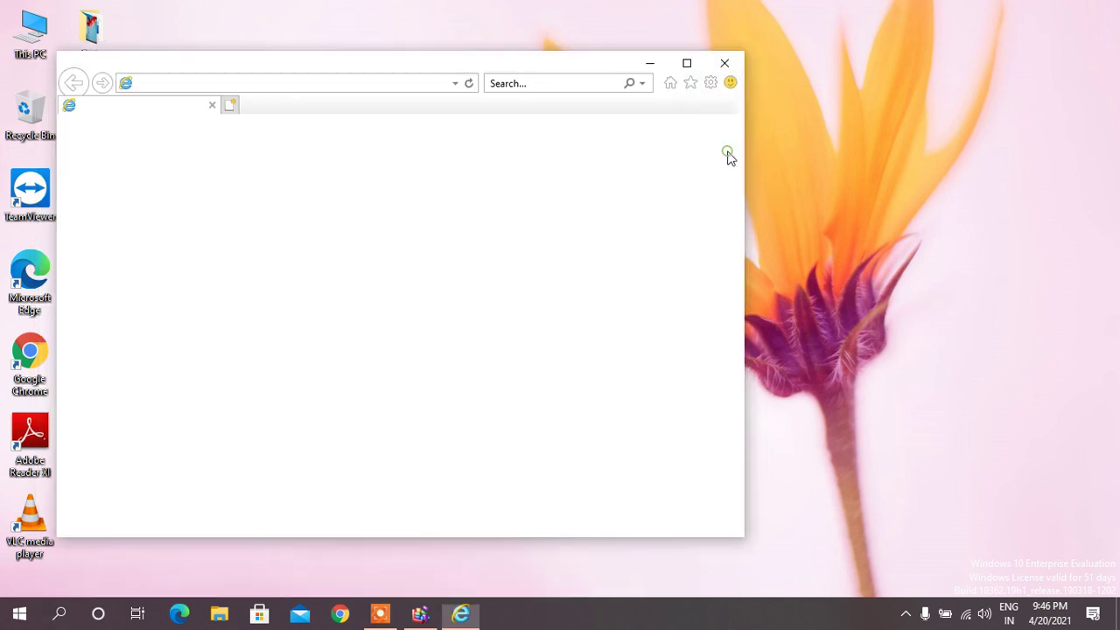
- Delete Internet Explorer's temporary Internet files, cookies and history through Internet Options, preserving Favorites website data
click(710, 84)
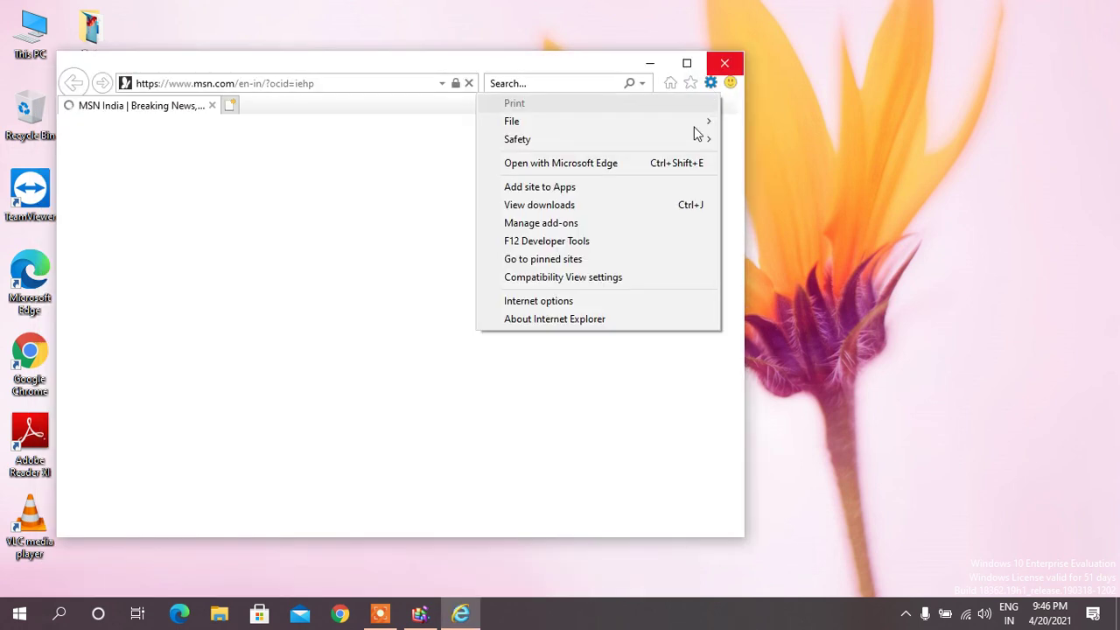
click(516, 305)
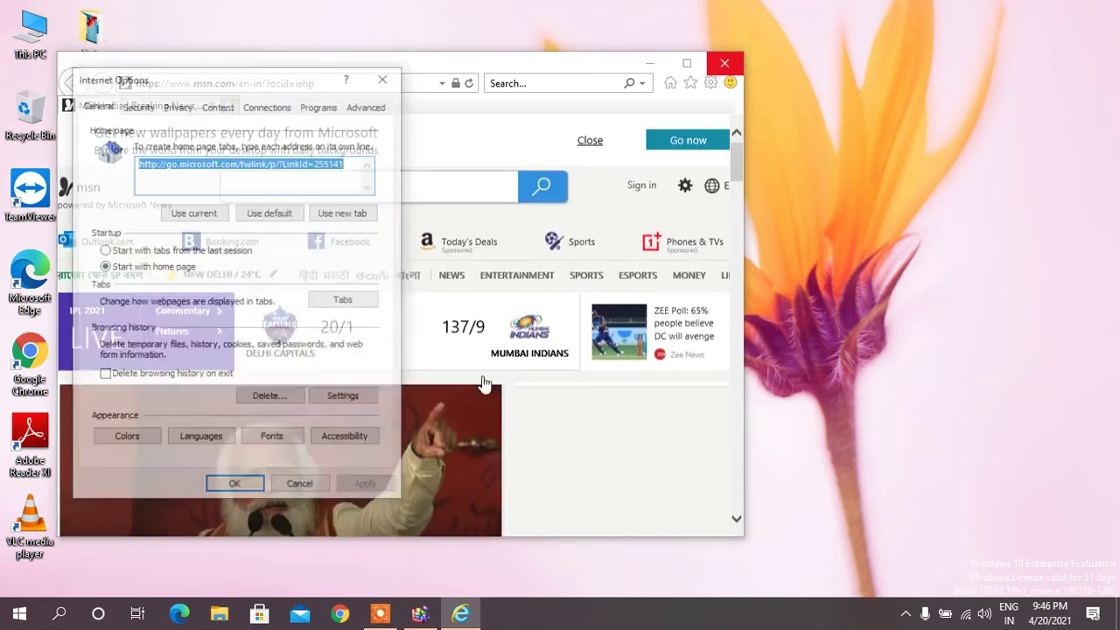
click(272, 400)
click(273, 479)
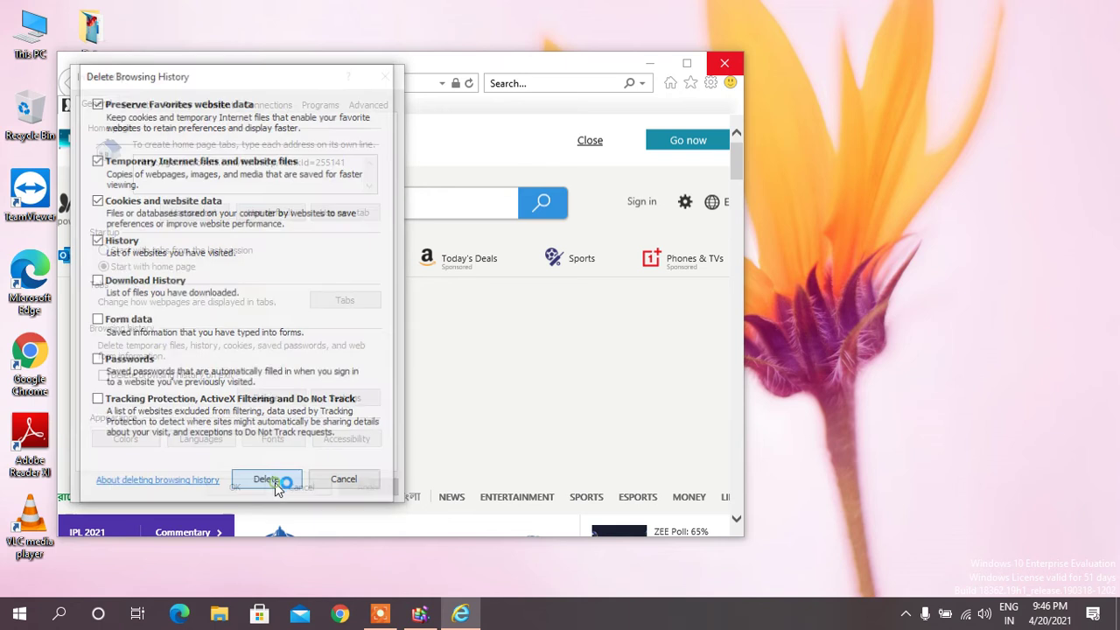
click(238, 487)
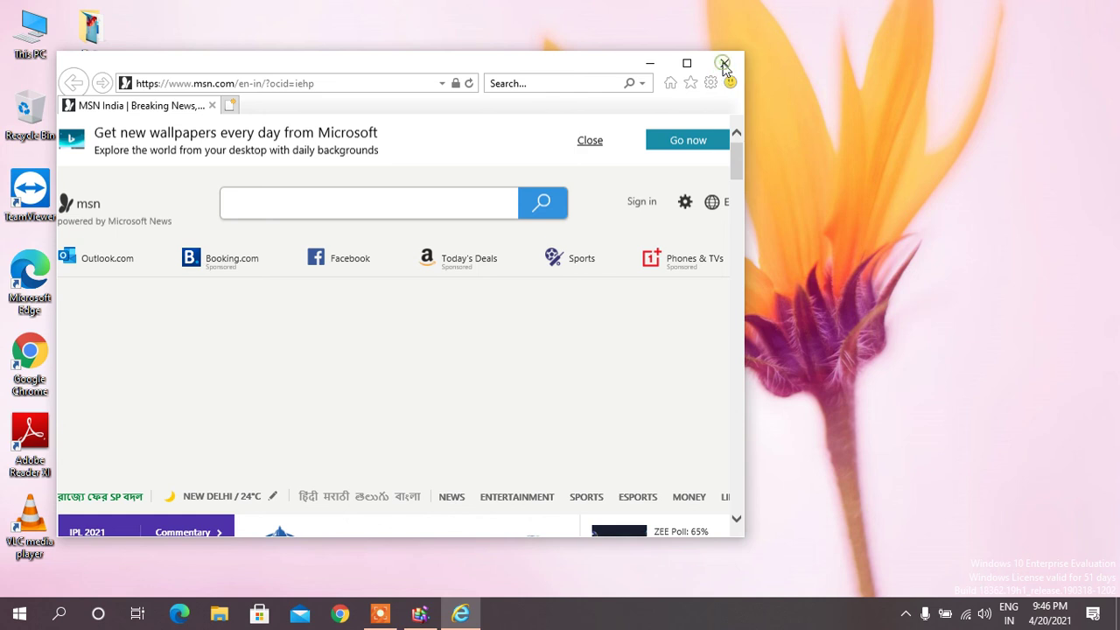
- Refresh the desktop and close Internet Explorer
right_click(922, 119)
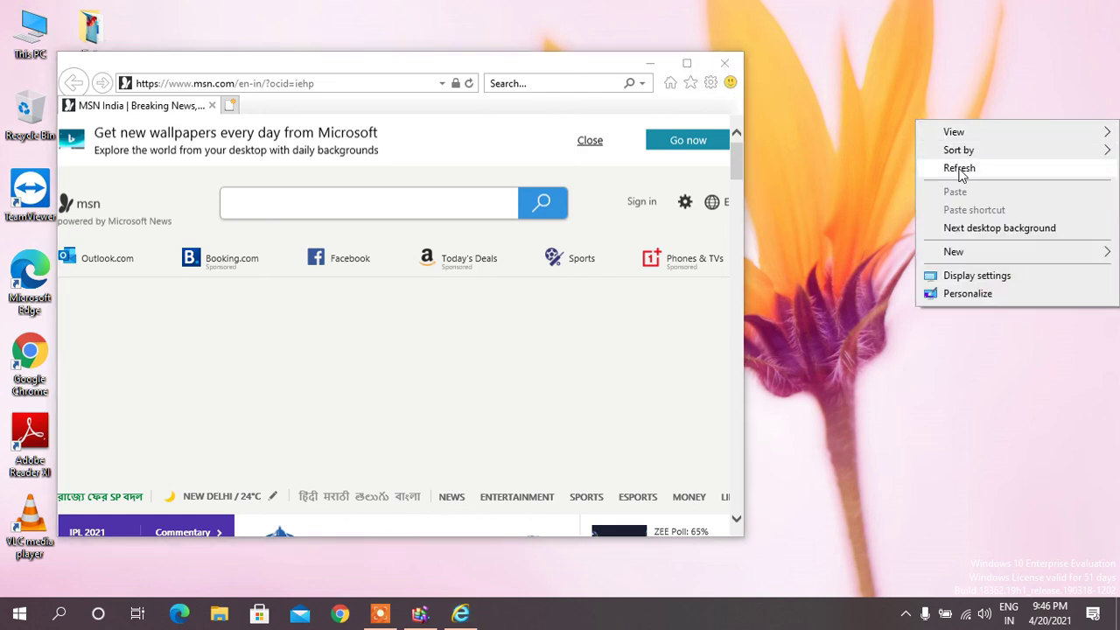
click(960, 169)
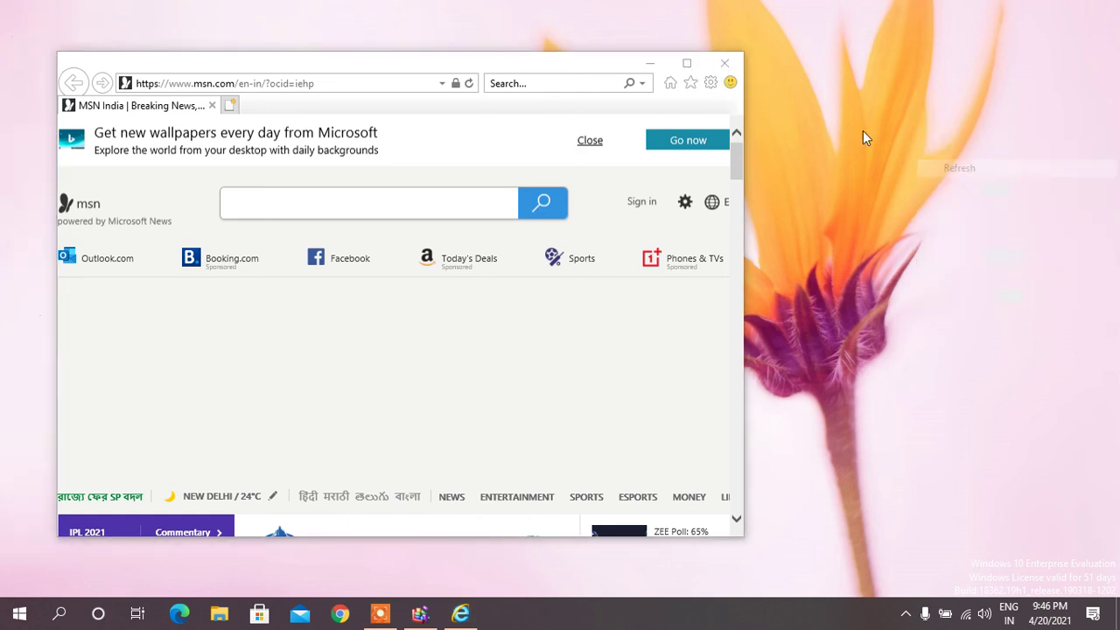
click(728, 65)
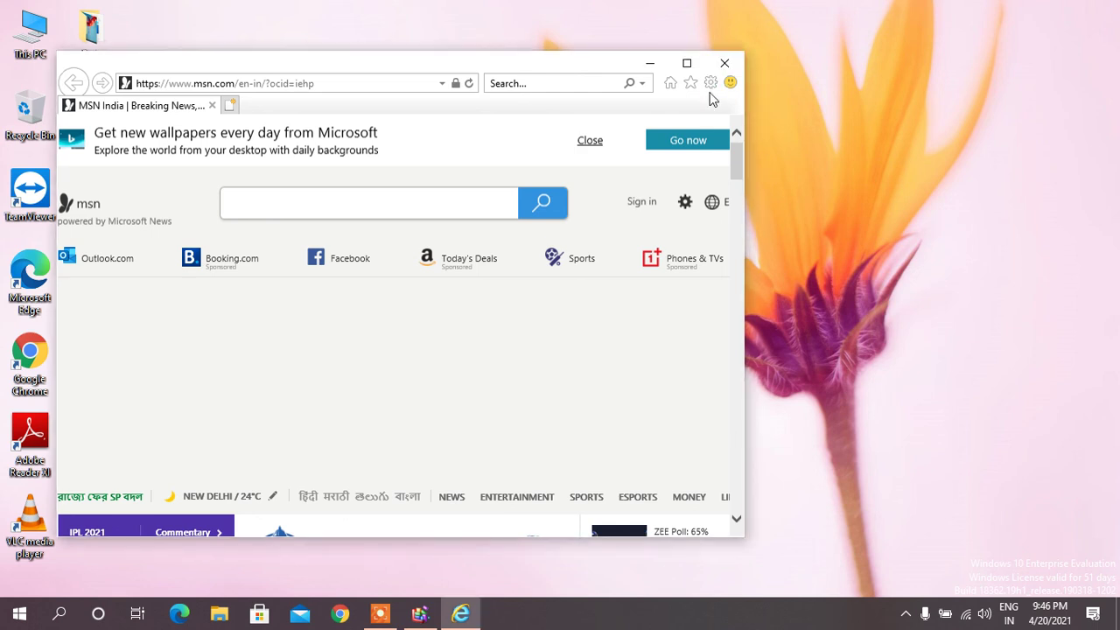
- Search Windows for "cmd" and run Command Prompt as administrator
click(61, 611)
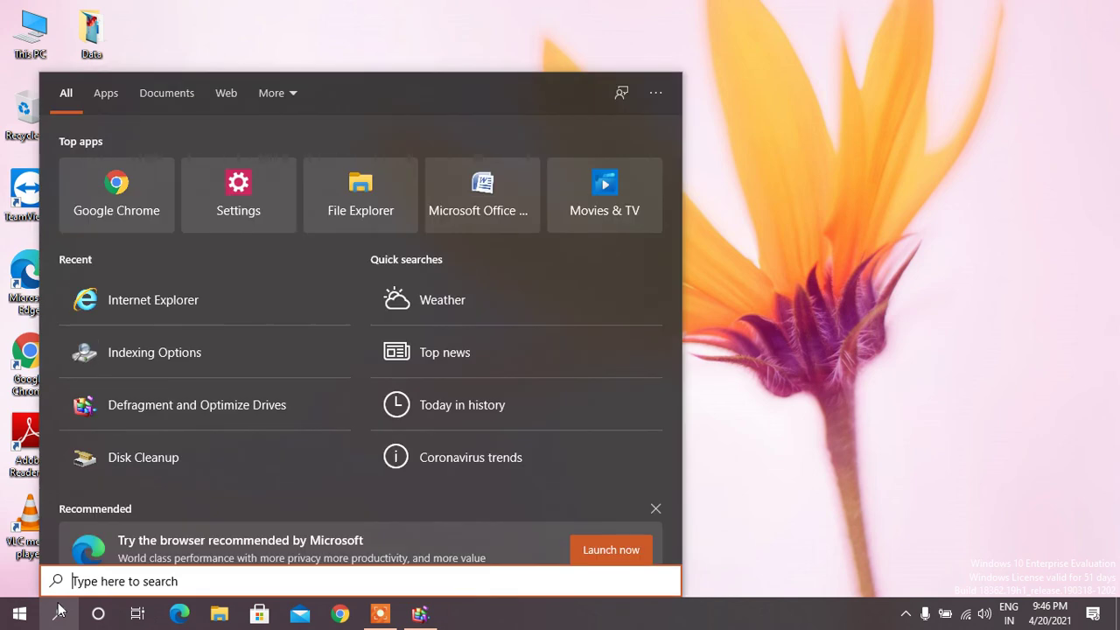
text(cmd)
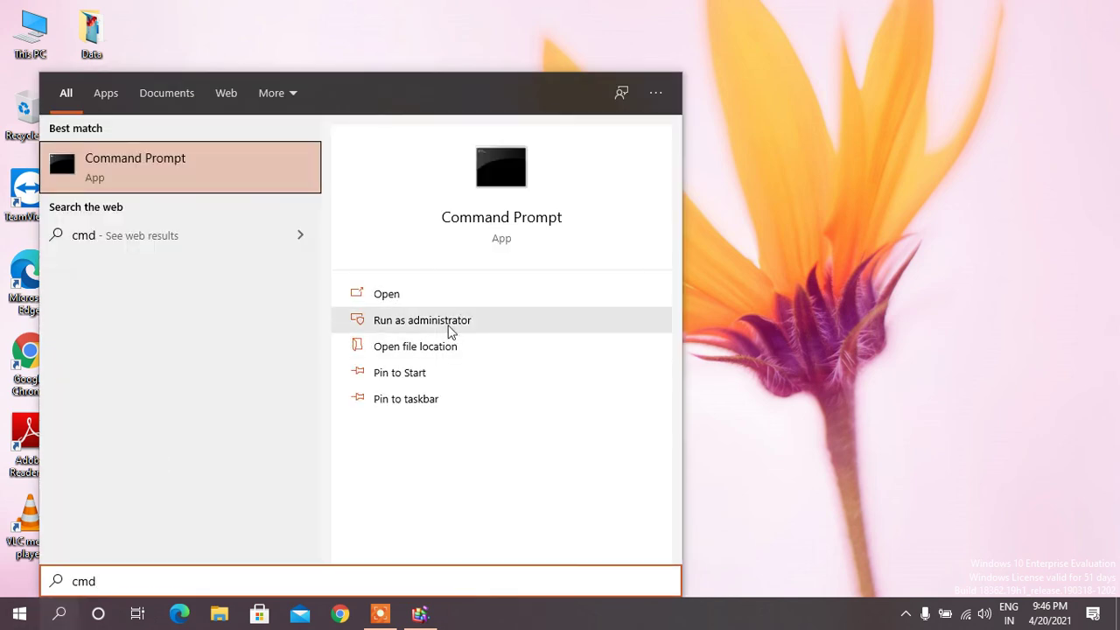
click(451, 330)
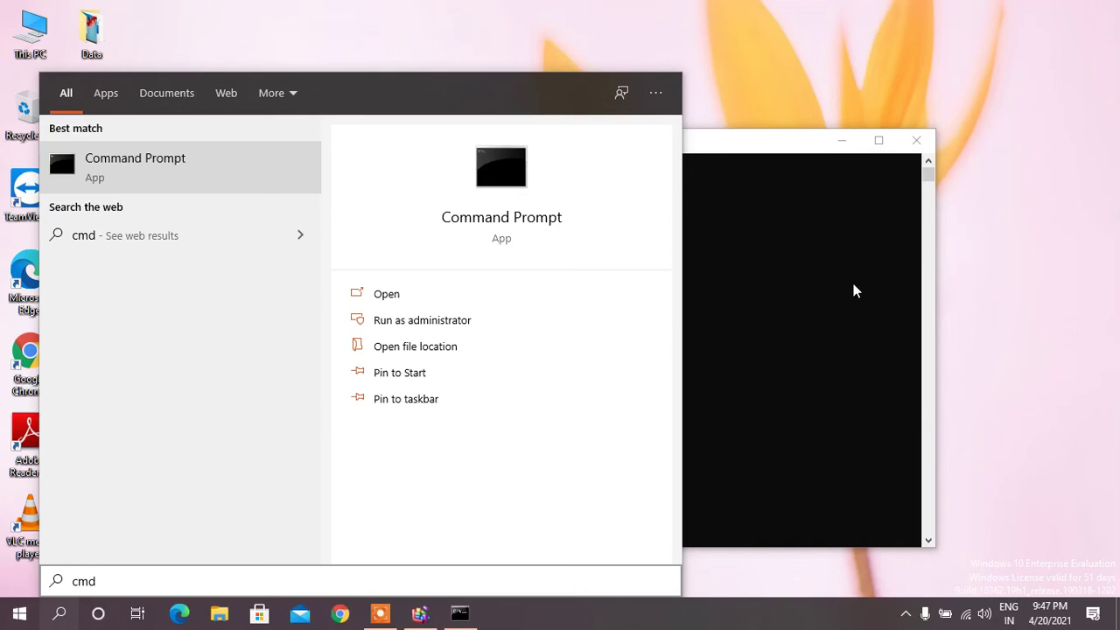
click(853, 283)
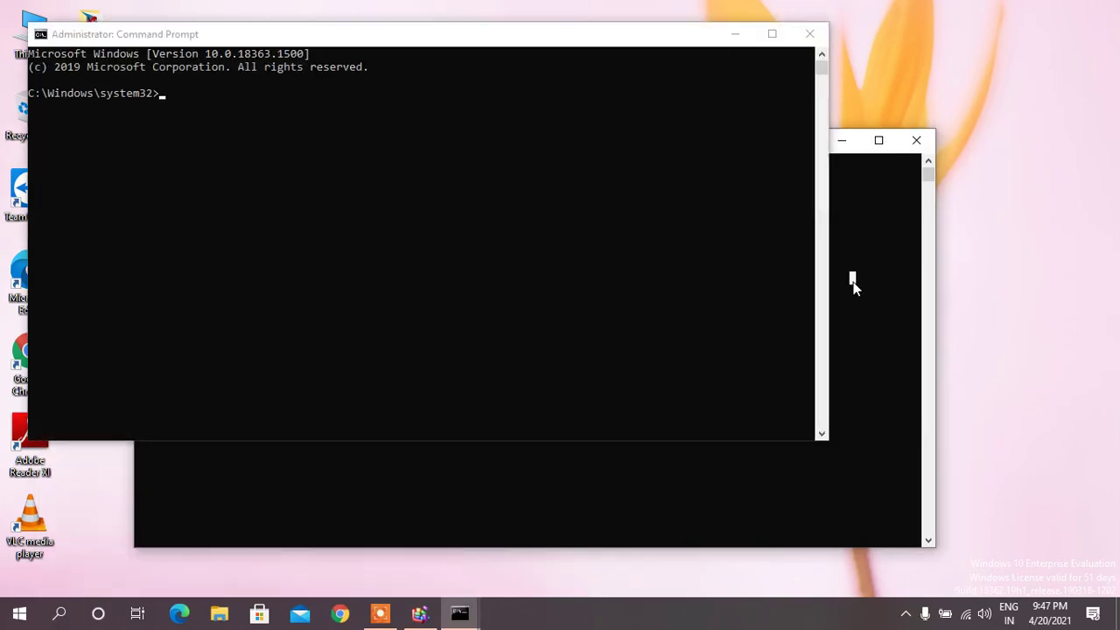
- Start a system file scan with the command "sfc /scannow" in the administrator Command Prompt
click(196, 184)
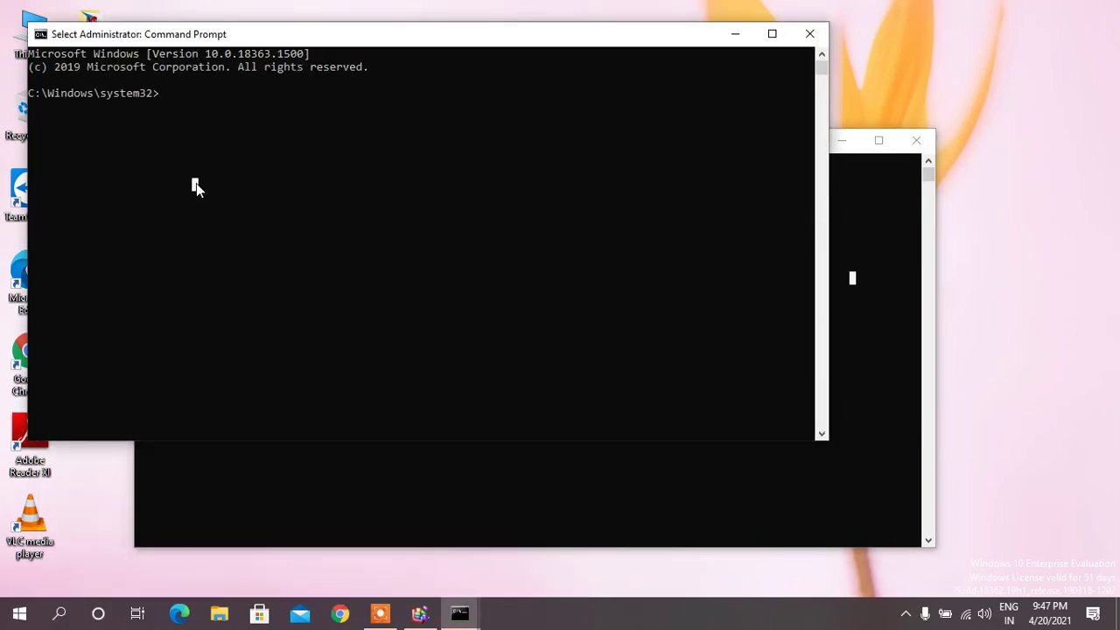
text(sfc )
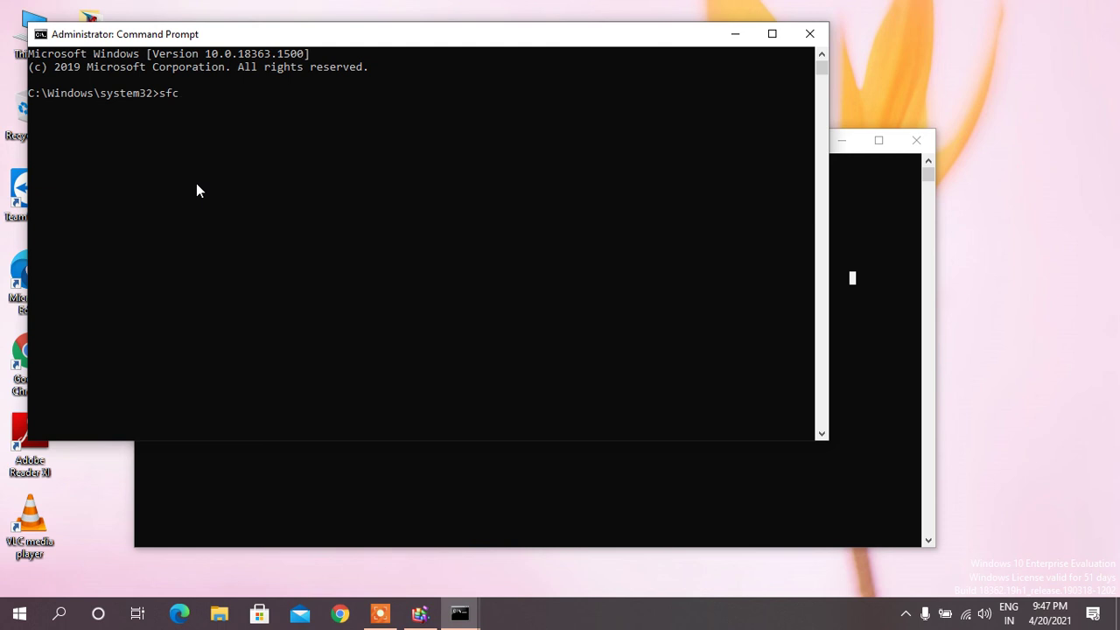
text(/scannow)
key(Return)
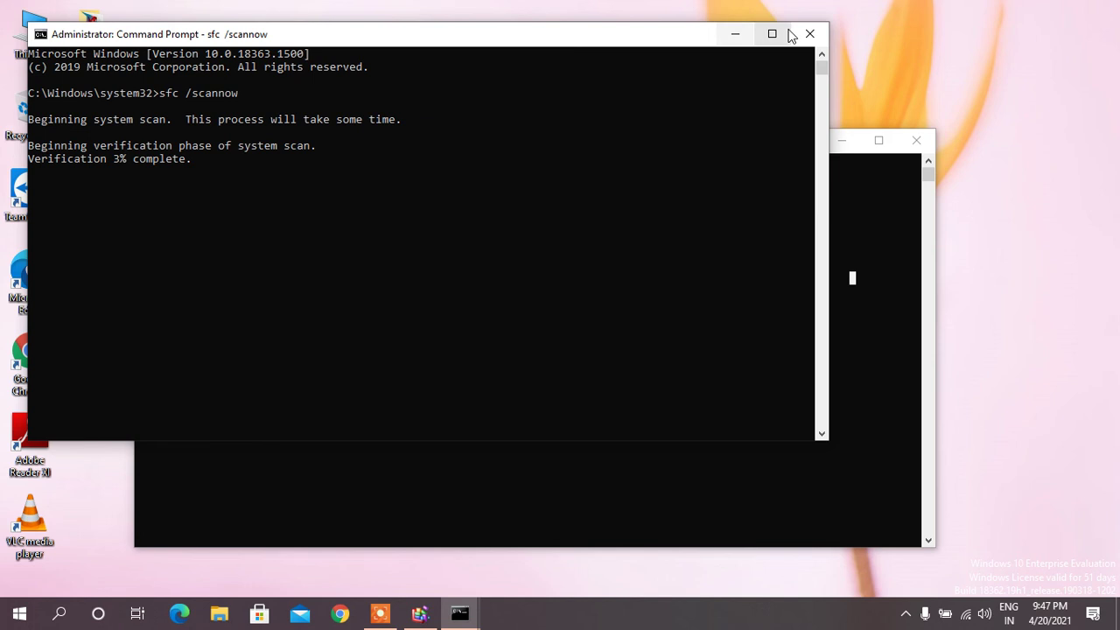
- Minimize the Command Prompt running the scan and close the second, unused Command Prompt window
click(734, 33)
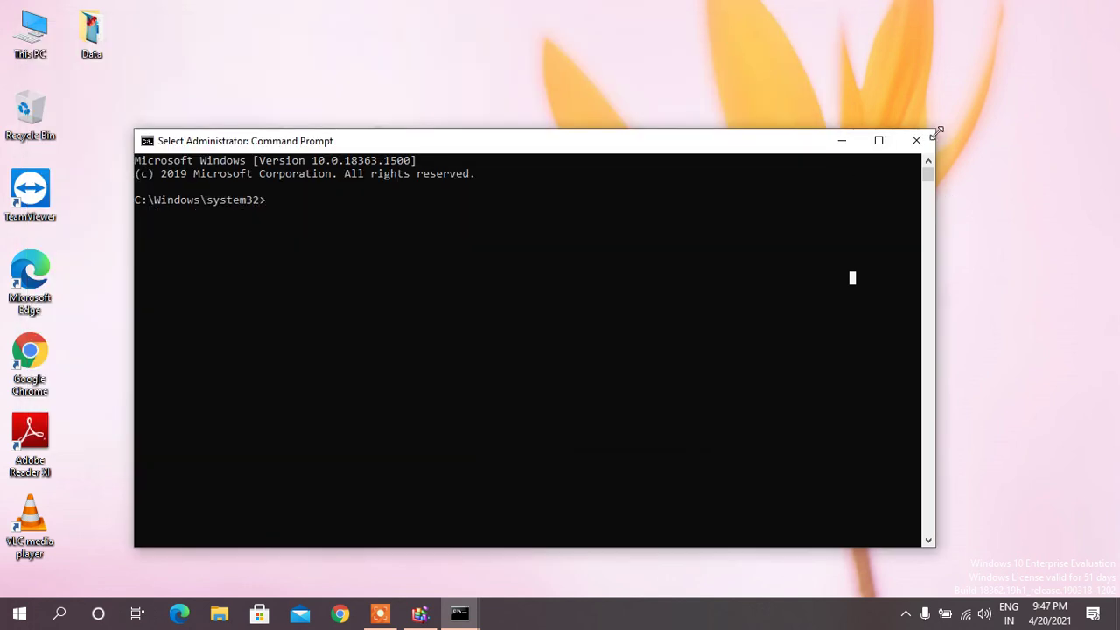
click(924, 140)
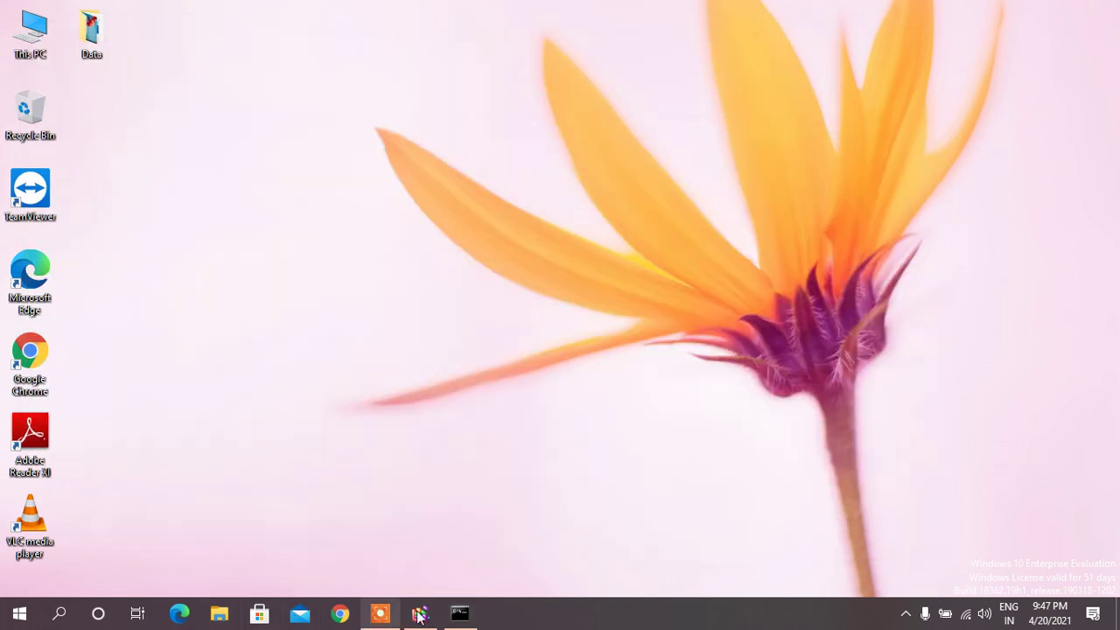
mouse_move(467, 610)
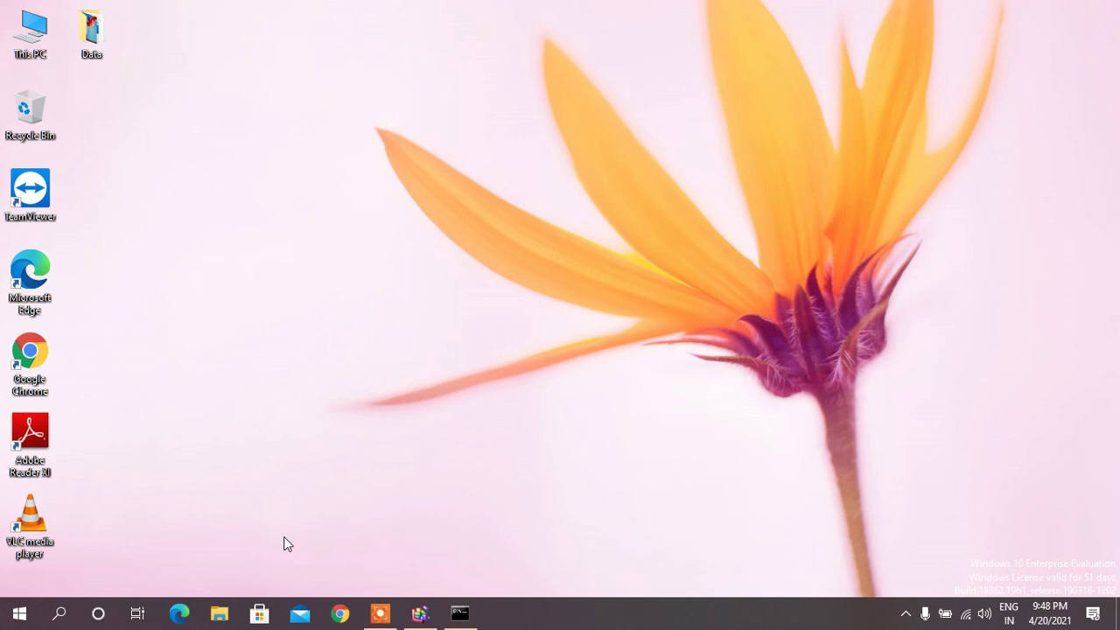
- Turn off Transparency effects in the Colors section of Windows Personalization settings, and close Settings
click(5, 625)
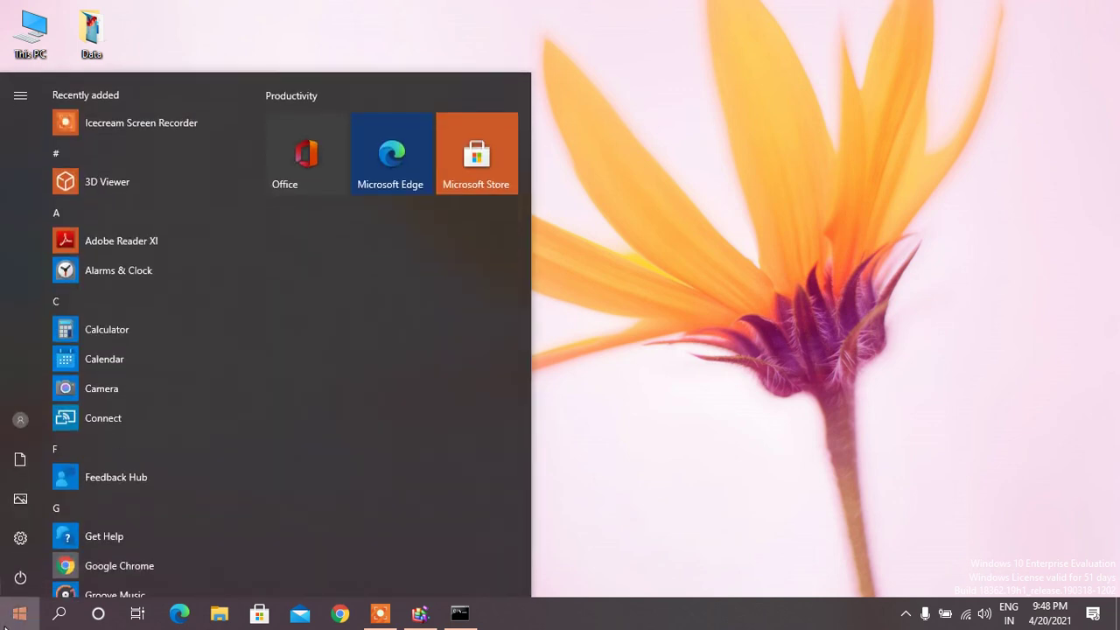
click(24, 544)
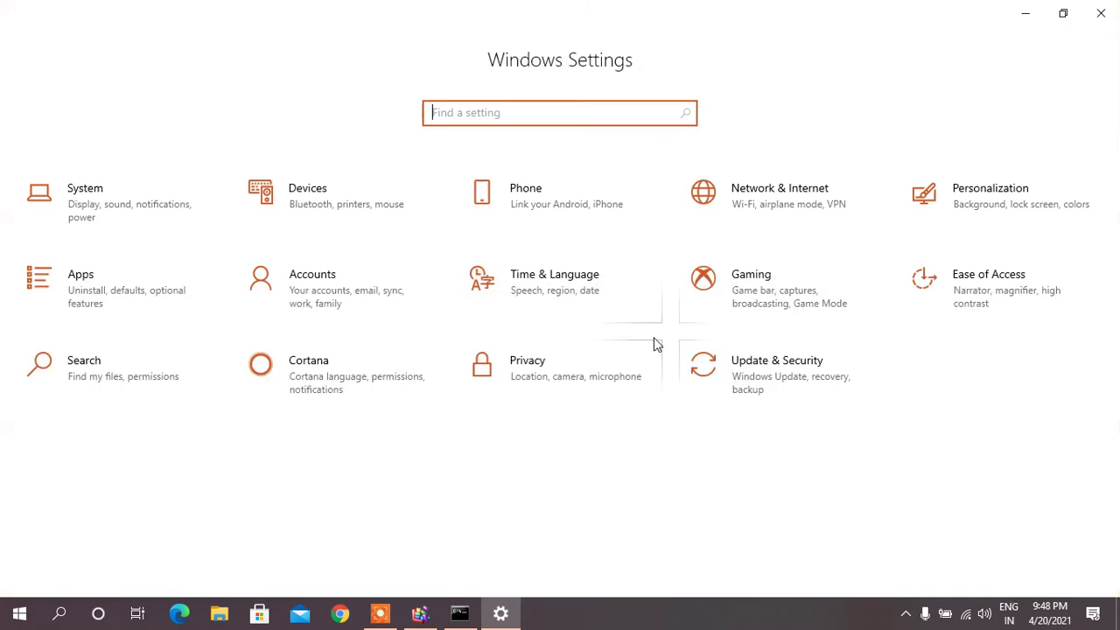
click(1007, 209)
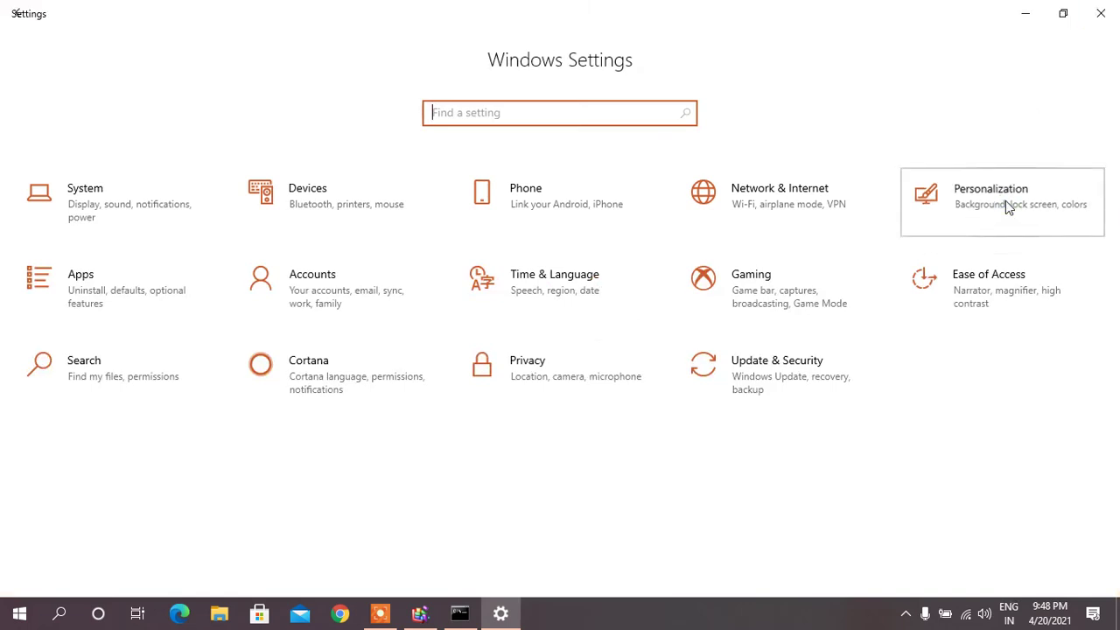
click(1005, 197)
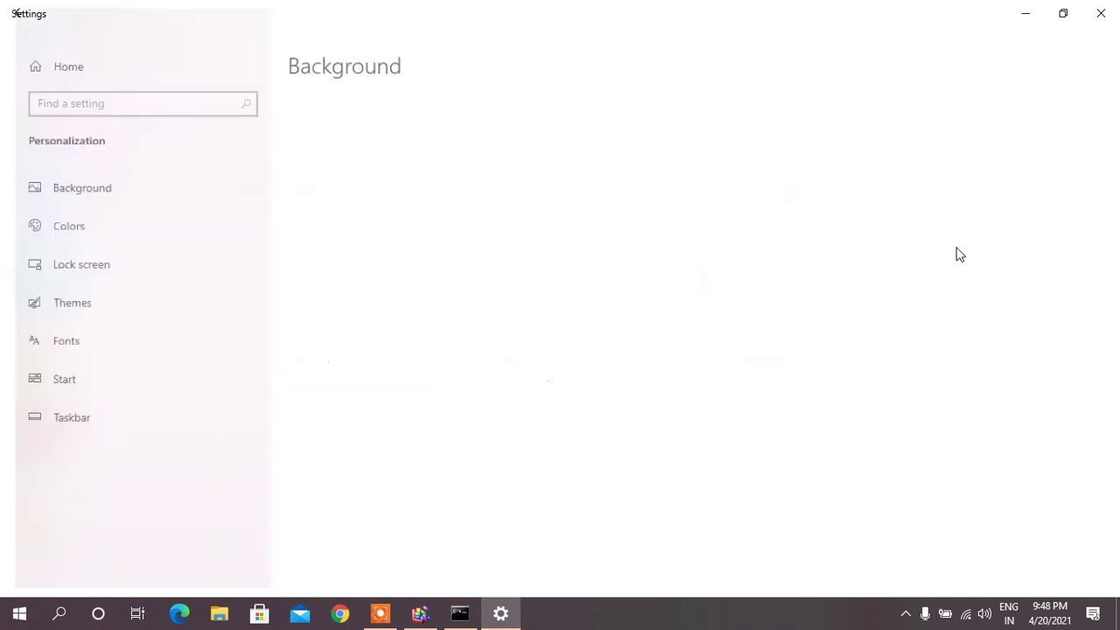
click(70, 218)
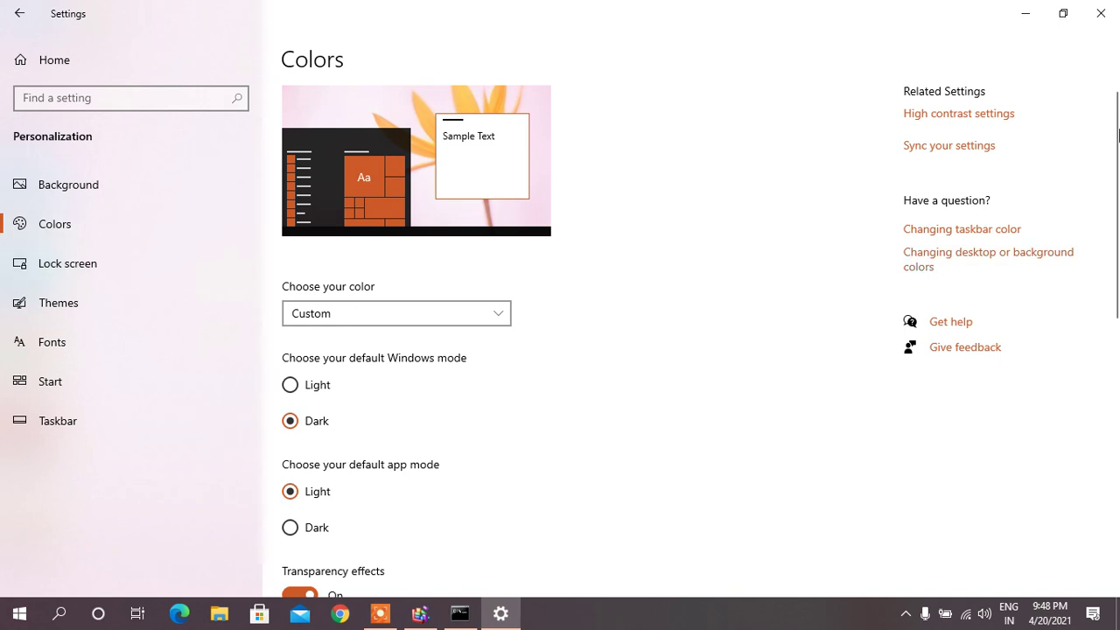
drag(1115, 179, 1102, 267)
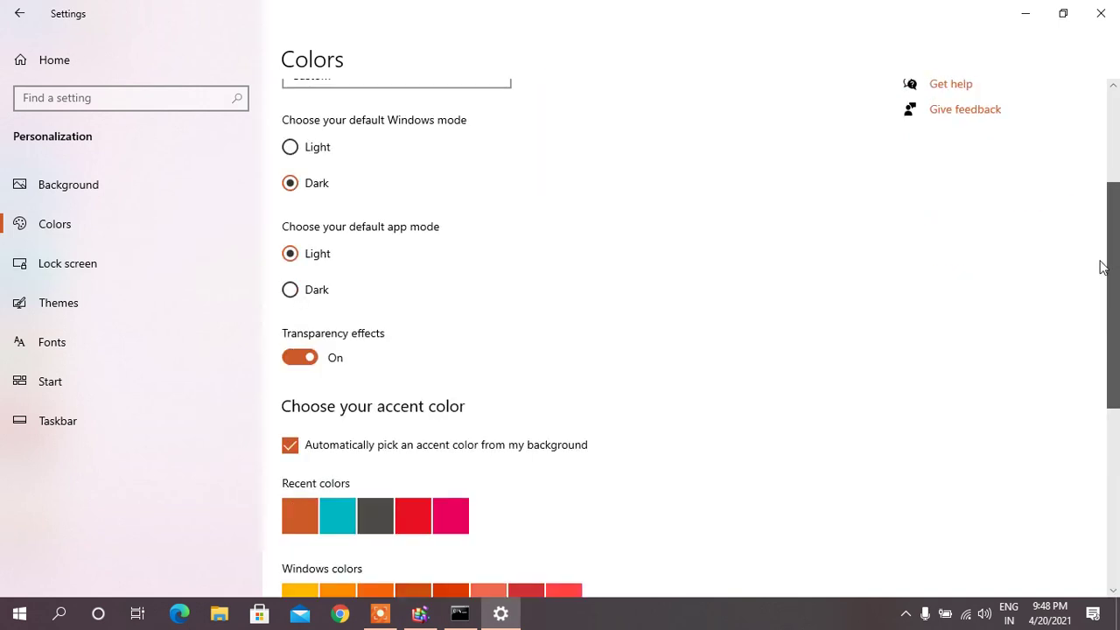
click(305, 365)
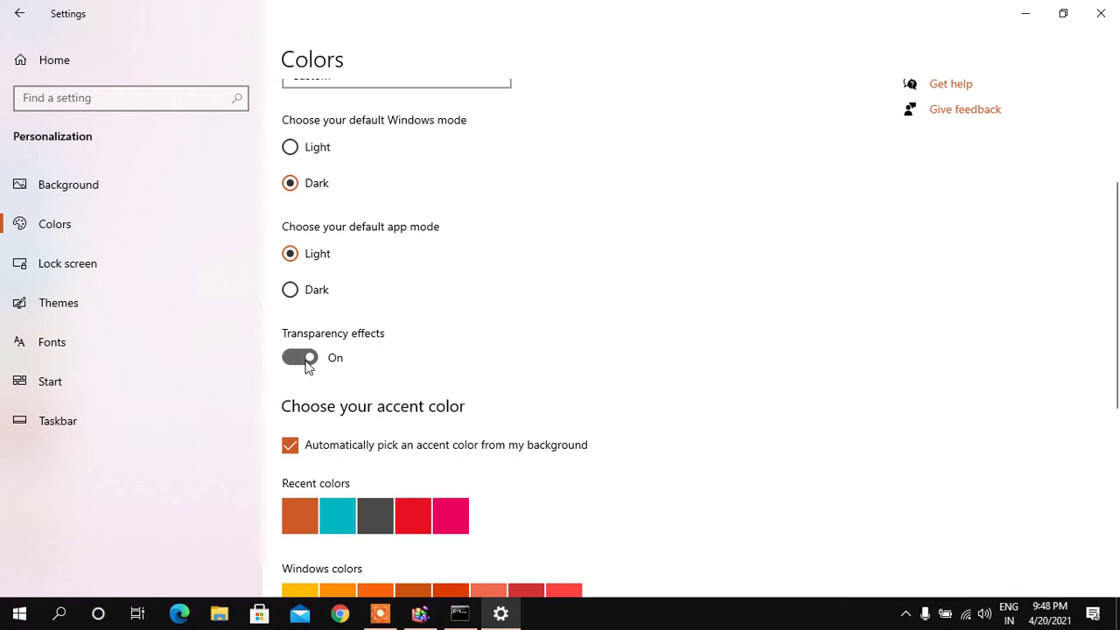
click(1101, 13)
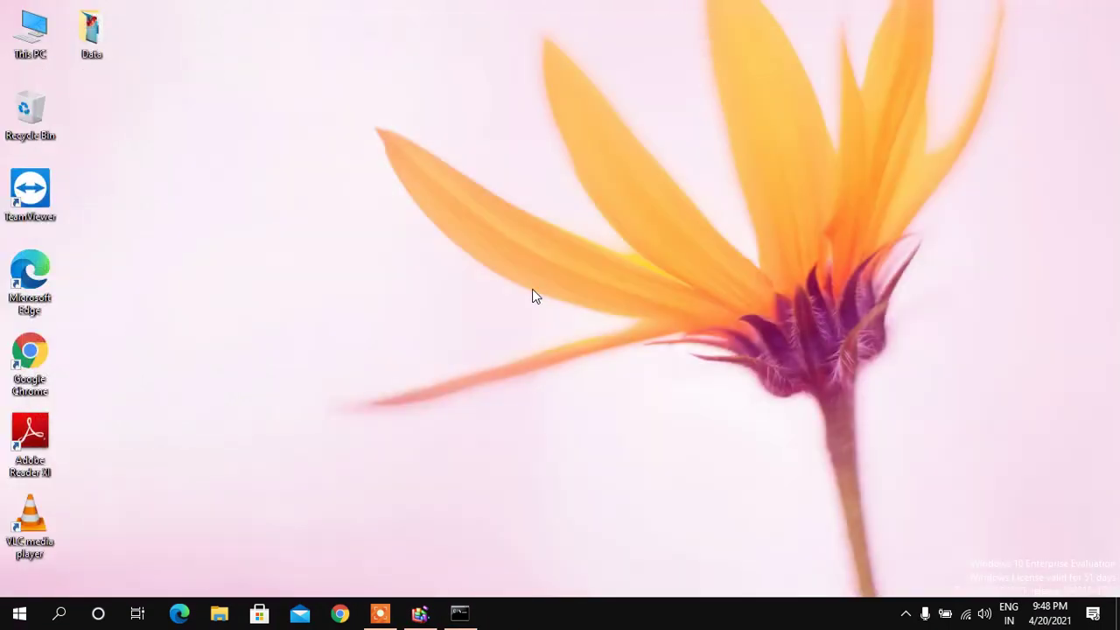